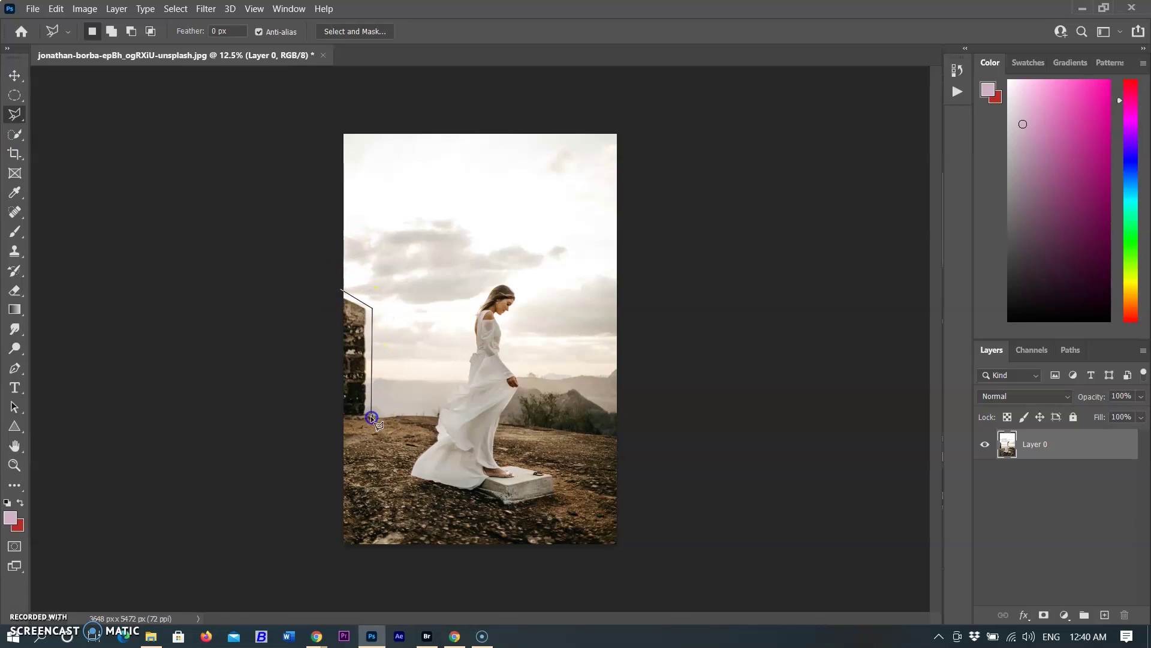
Content-Aware fill the lassoed stone wall at left, then drag the woman to the right
click(372, 422)
click(339, 422)
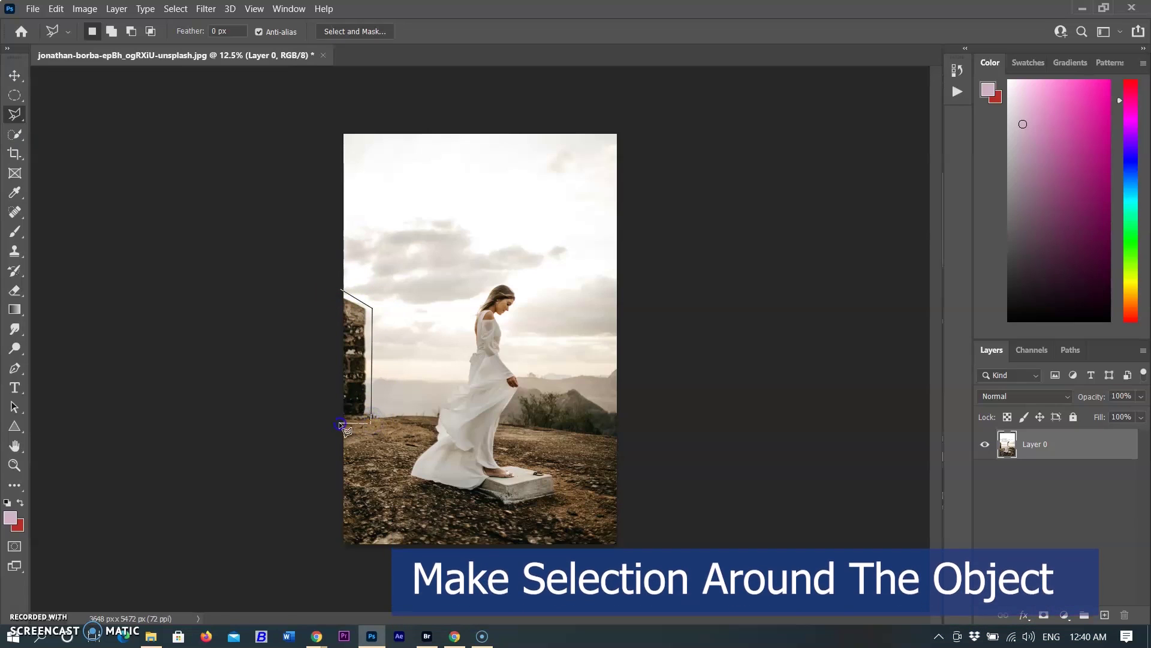
click(339, 292)
key(shift+BackSpace)
key(Return)
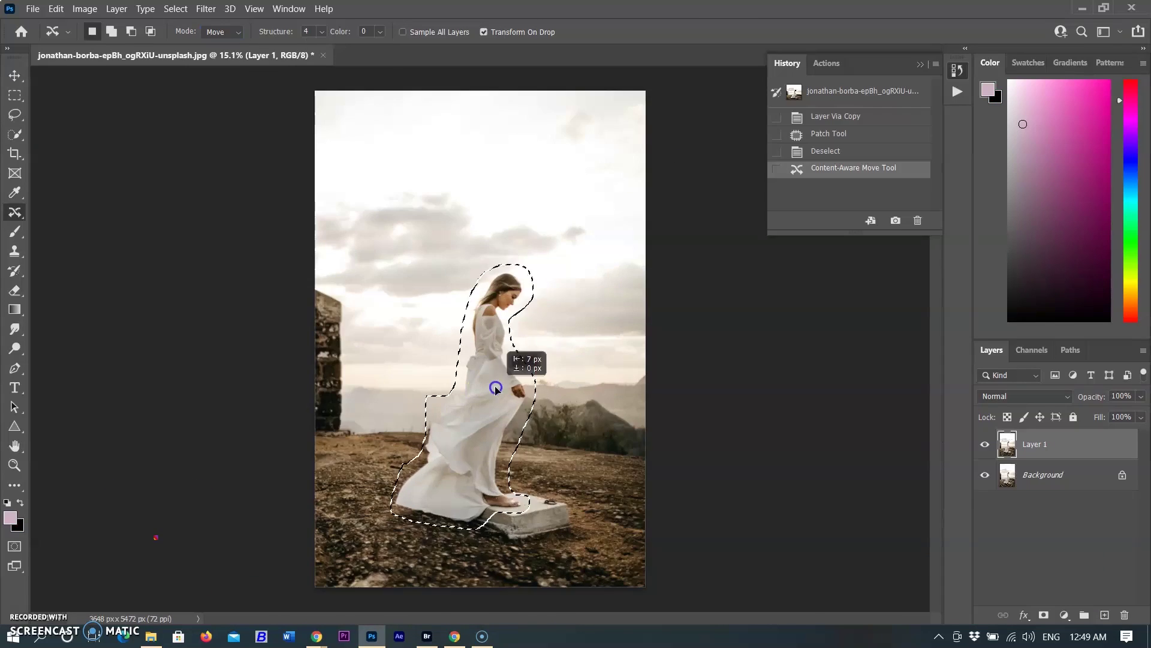
drag(496, 388, 603, 355)
Commit the Content-Aware Move, step back in History to the original photo, and deselect
click(614, 32)
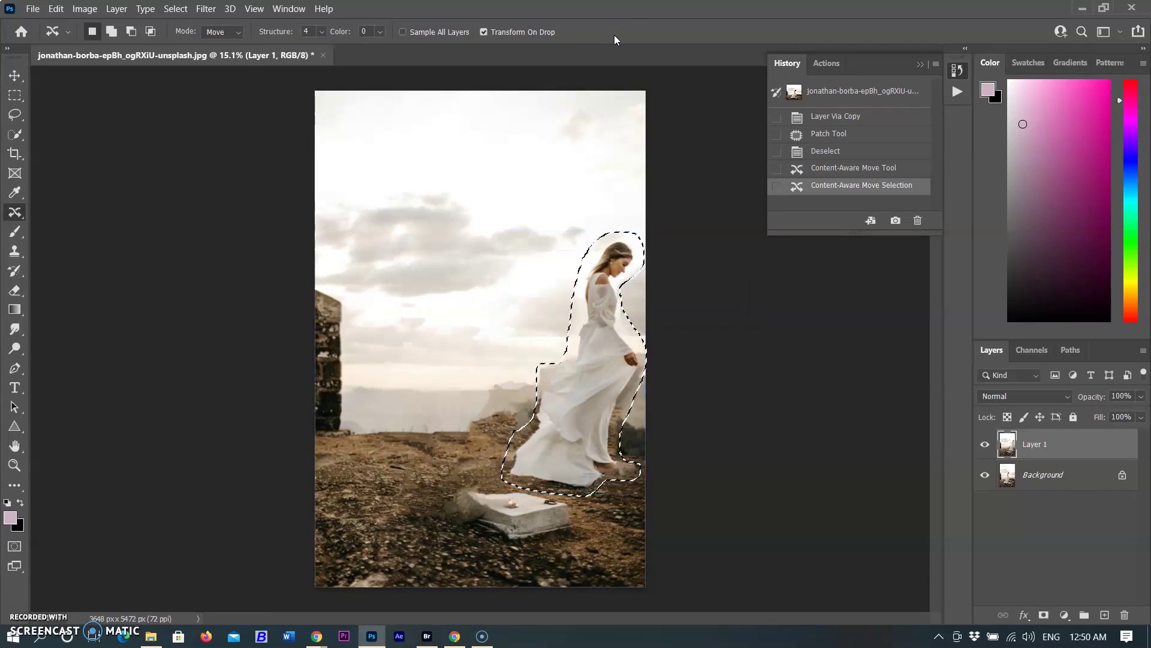
click(589, 602)
click(598, 334)
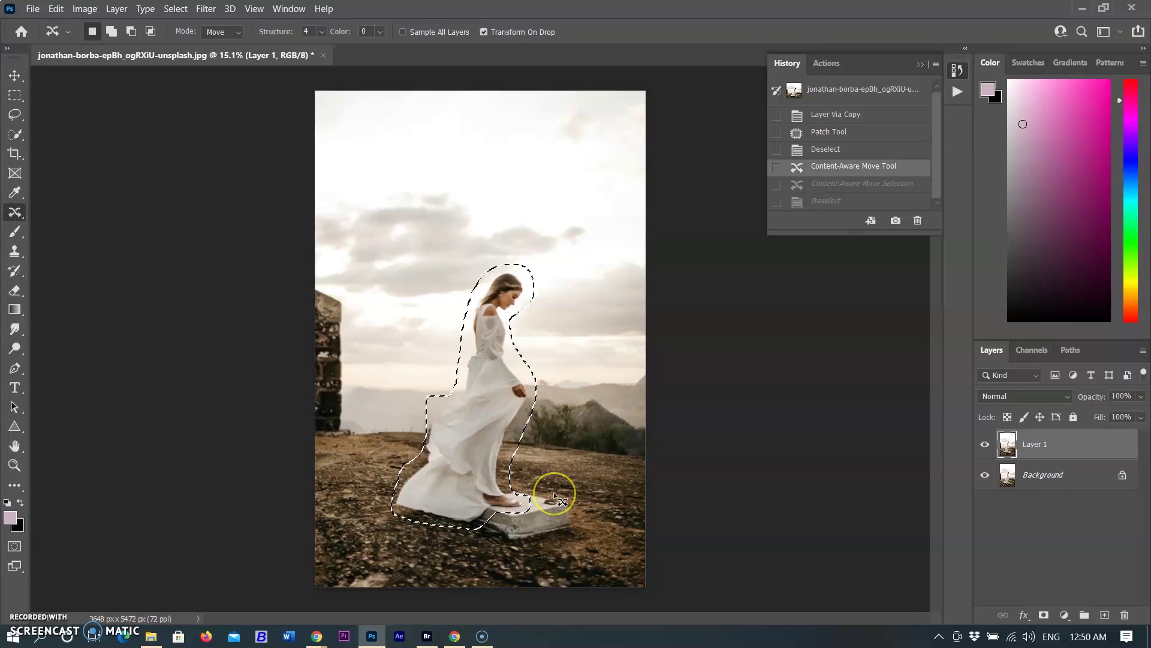
key(ctrl+d)
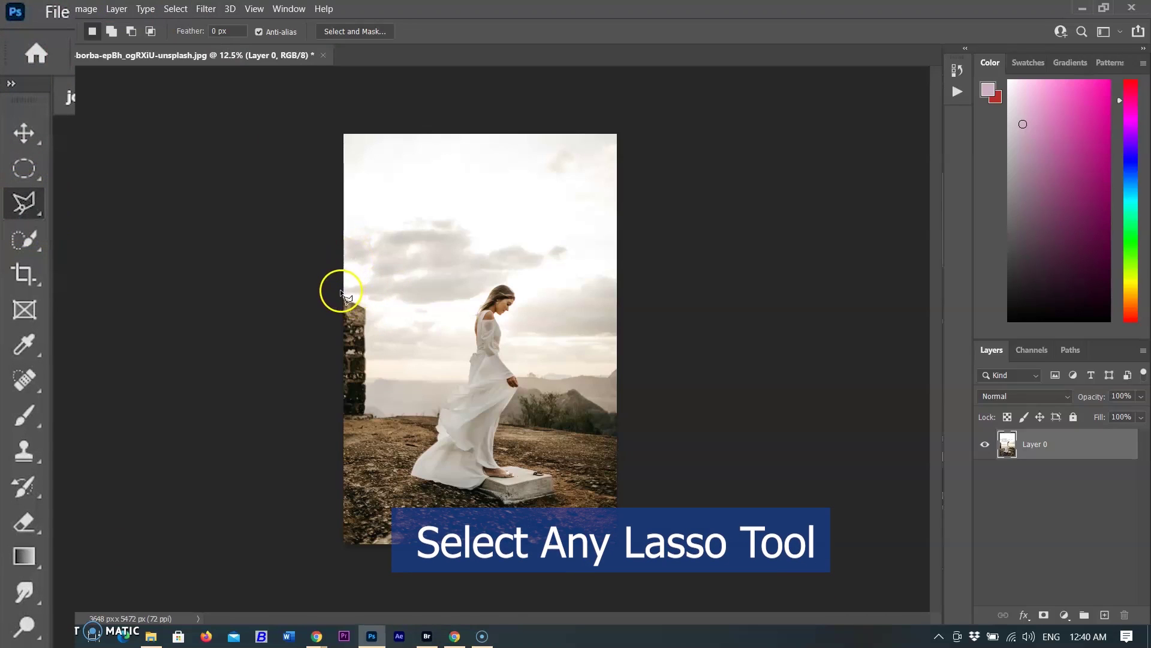
Lasso a closed outline around the stone wall at the left edge
click(372, 309)
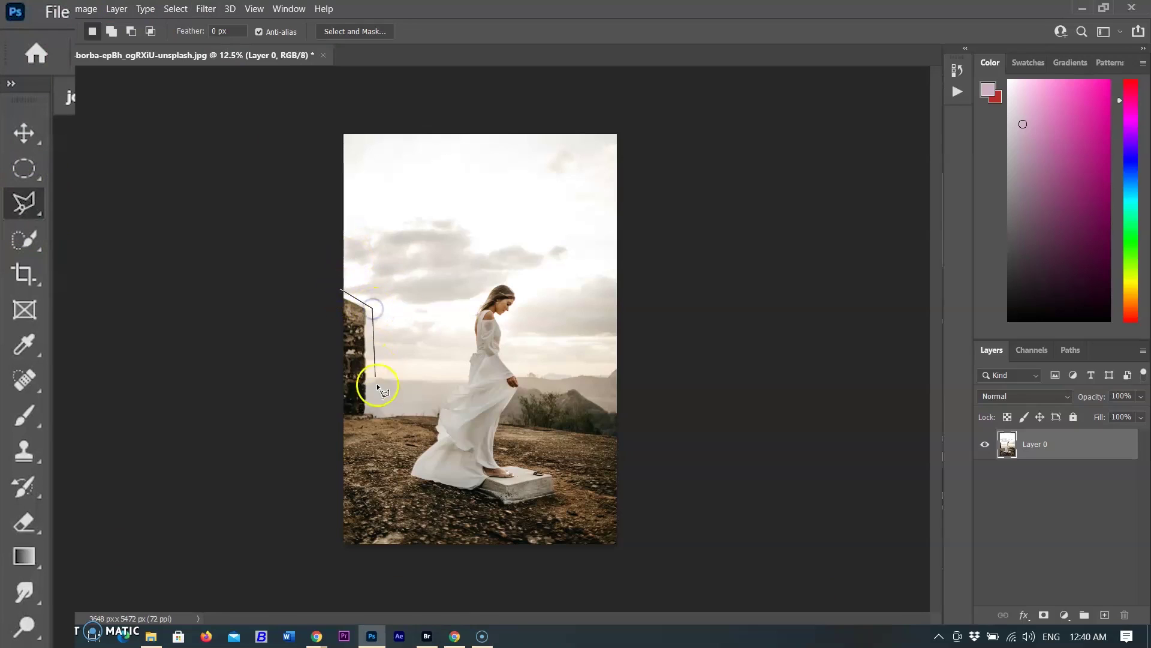
click(372, 417)
click(339, 423)
click(338, 290)
Try a custom green colour as the Fill contents, then close the Fill dialog
right_click(364, 352)
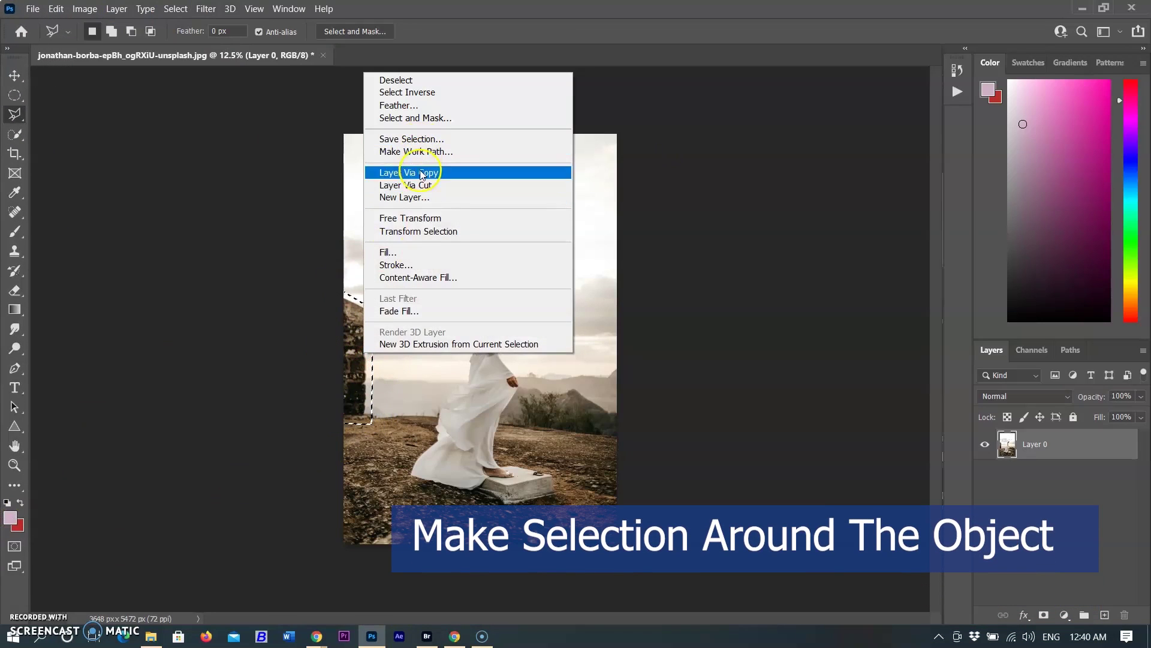
click(388, 252)
click(540, 157)
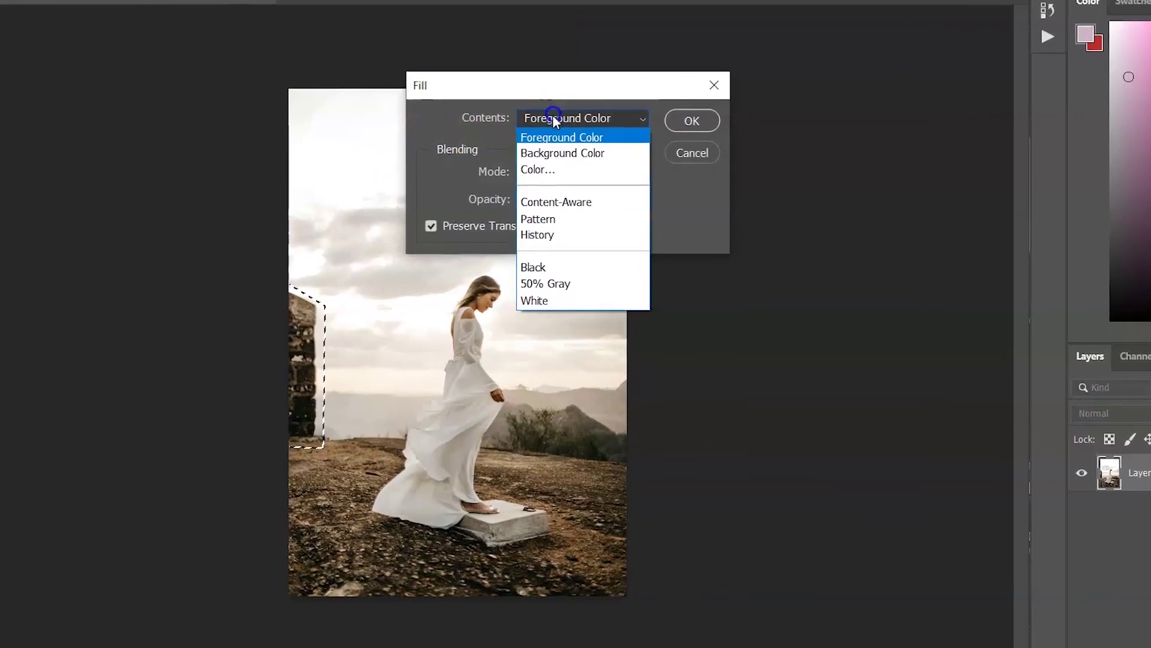
click(543, 195)
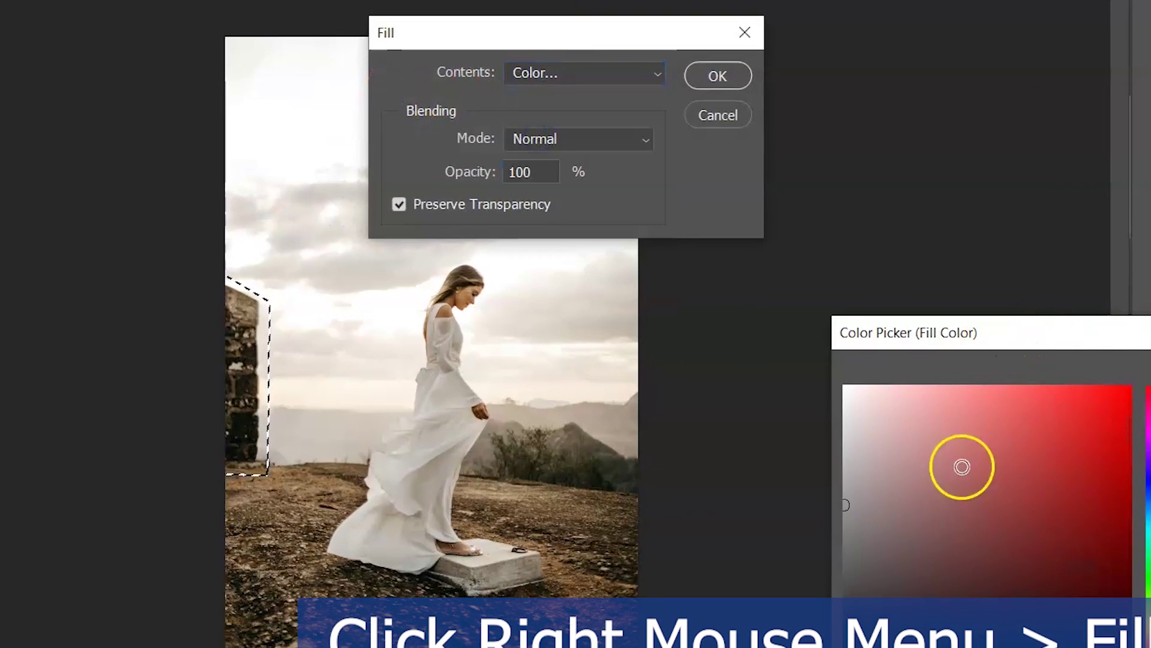
drag(1140, 389, 1139, 559)
click(1083, 488)
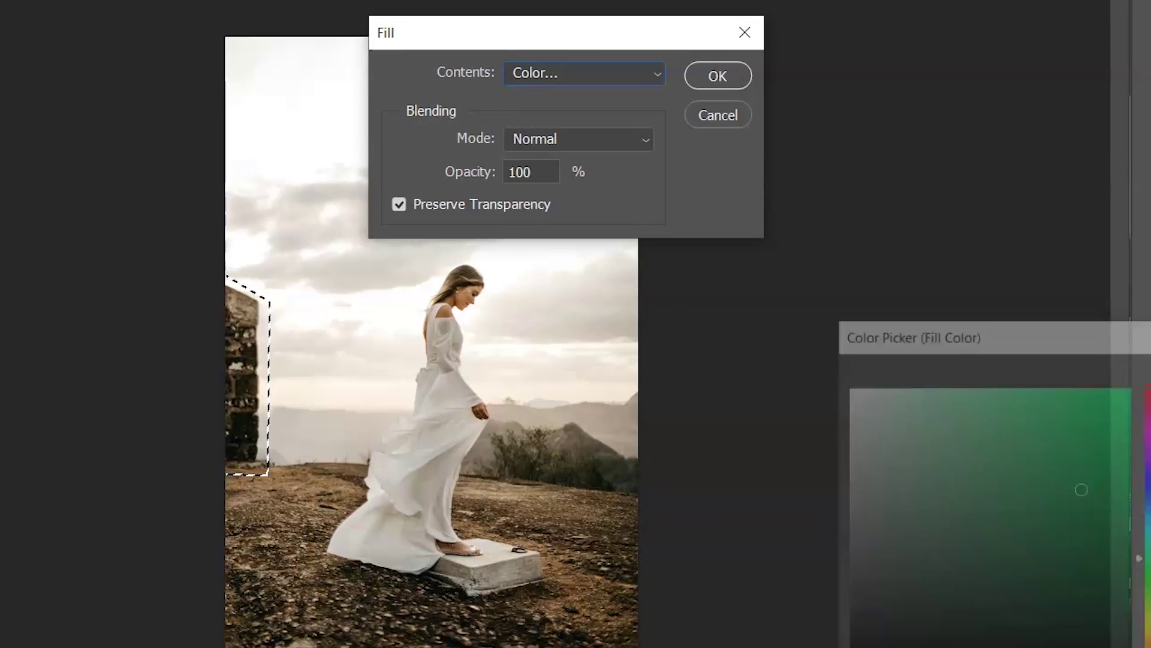
key(Return)
click(704, 79)
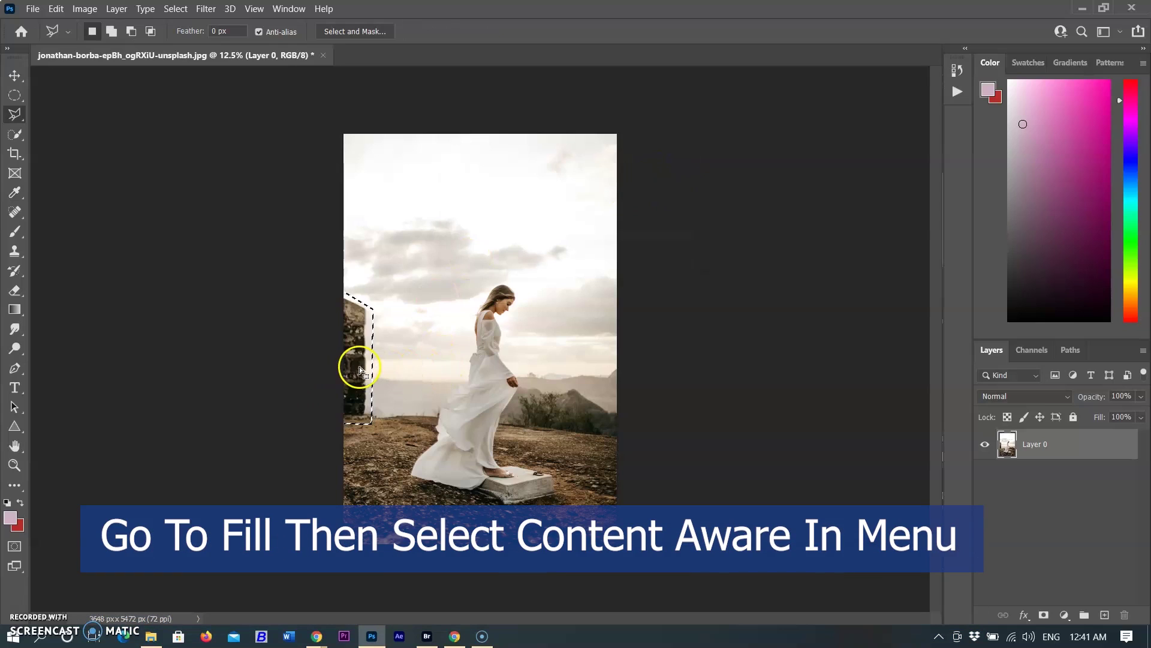
Reopen Fill for the wall selection and bring up the Contents list for Content-Aware
right_click(347, 356)
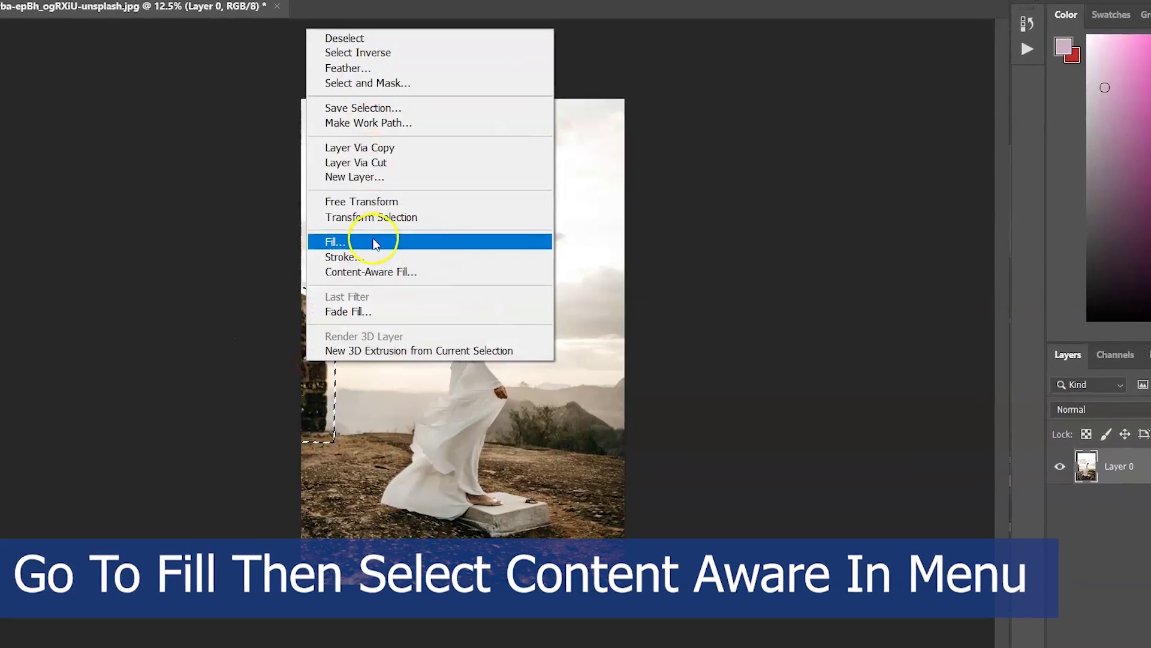
click(372, 254)
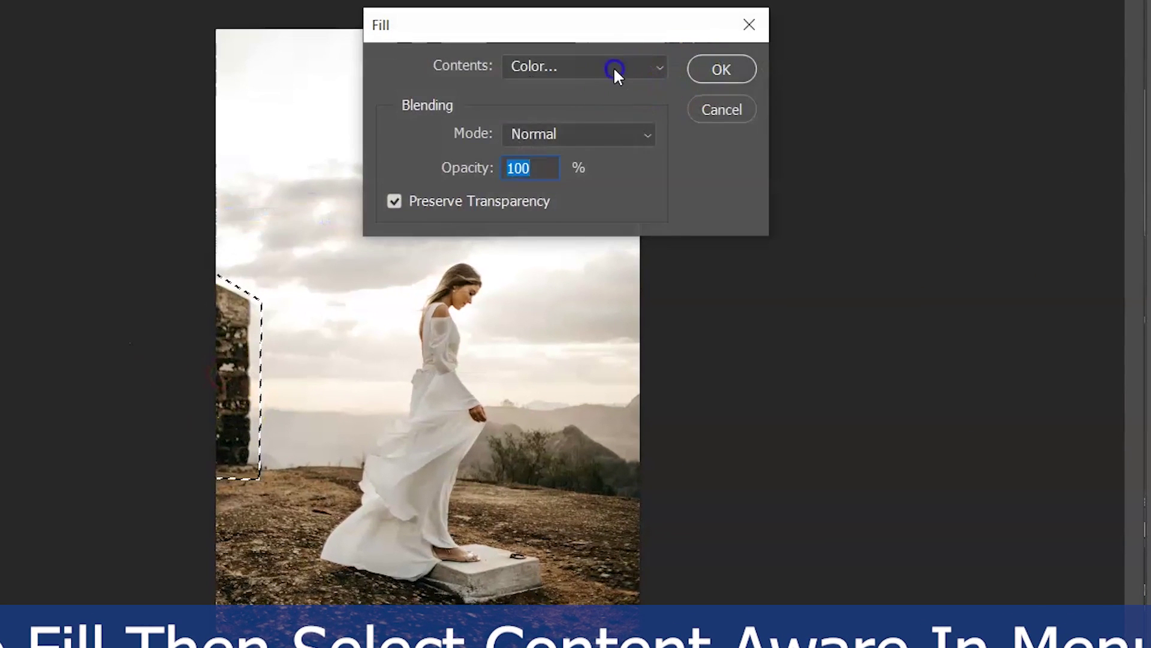
click(612, 67)
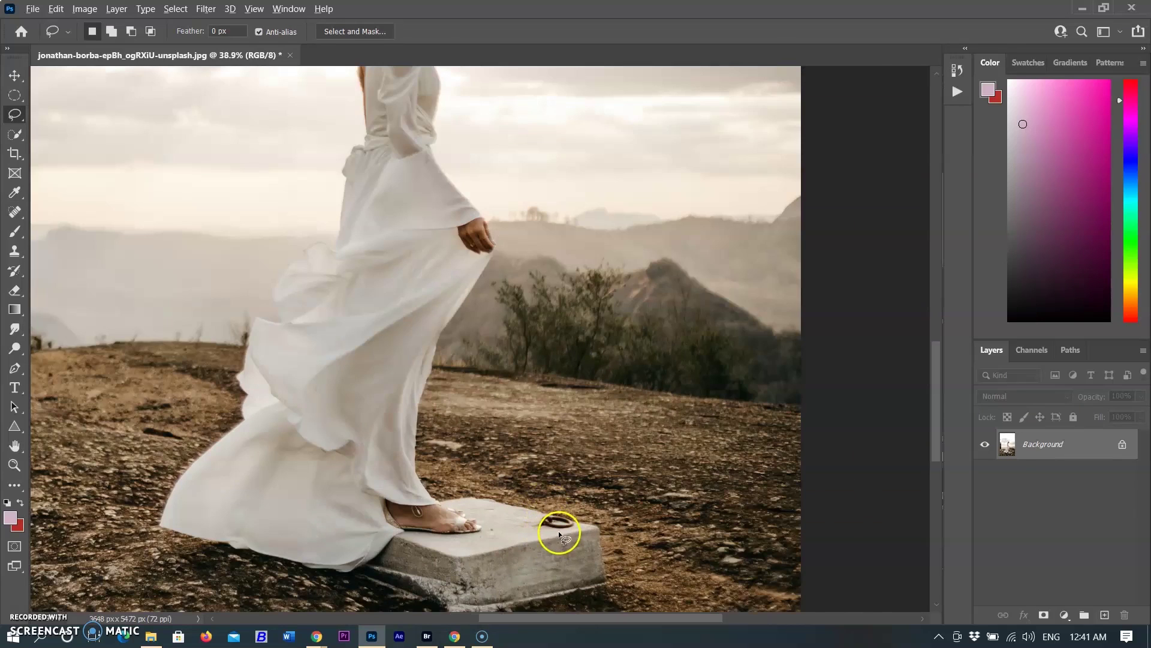
Select the small ring beside her foot and Content-Aware fill it away
scroll(559, 531, up, 2)
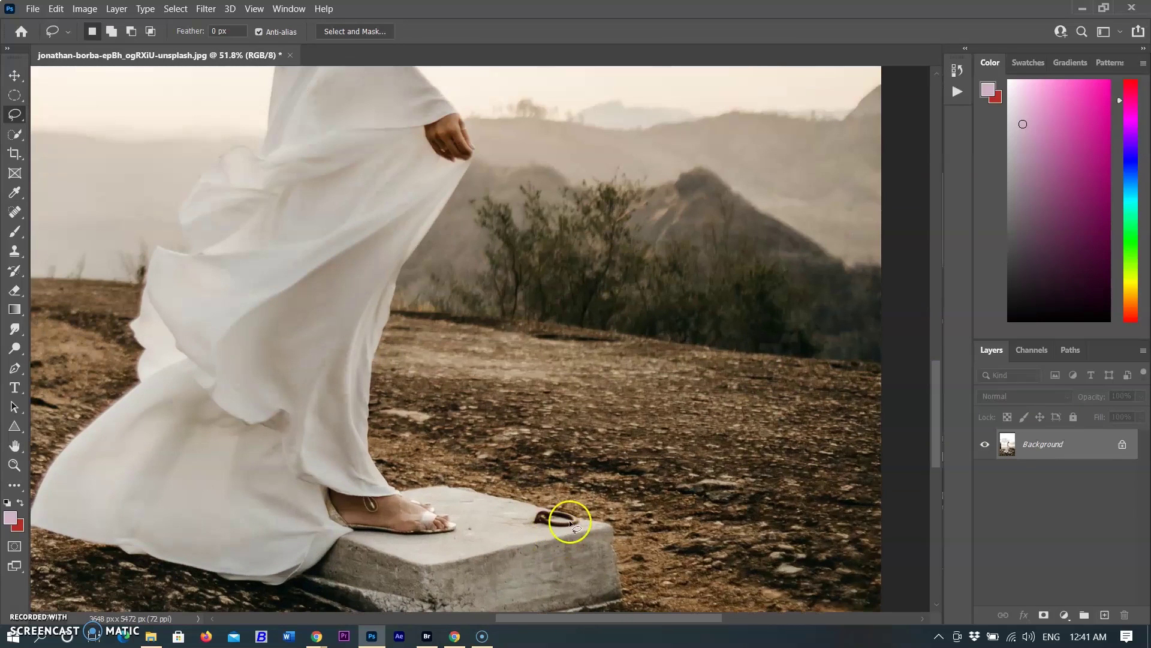
drag(542, 502, 537, 523)
right_click(565, 517)
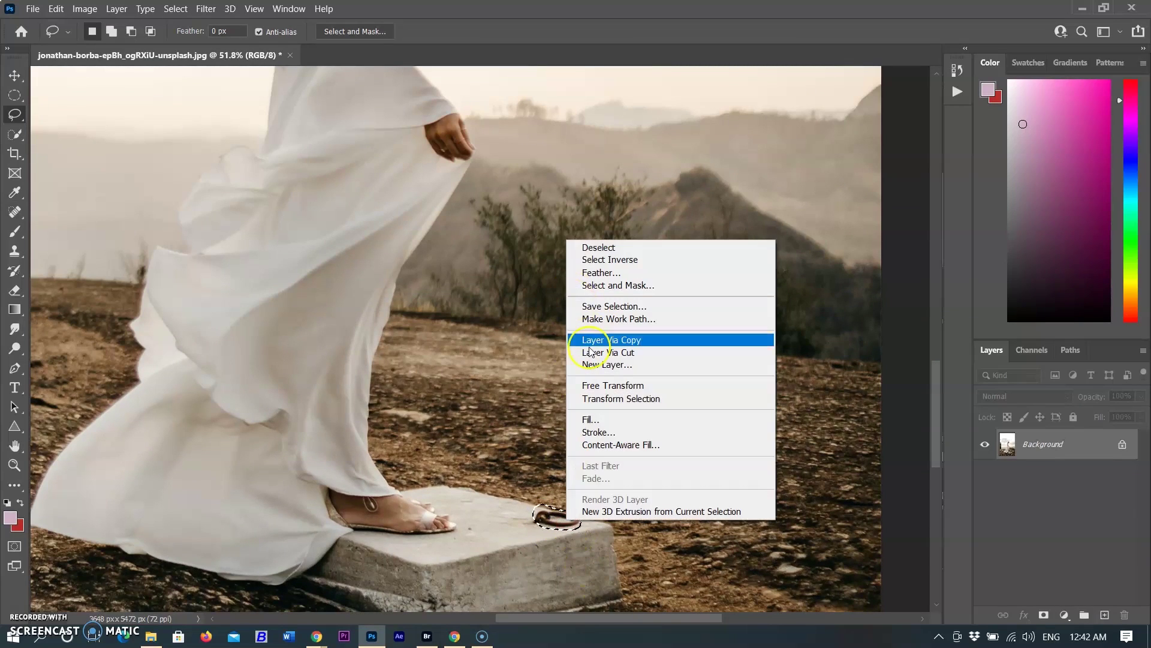
click(594, 420)
click(671, 162)
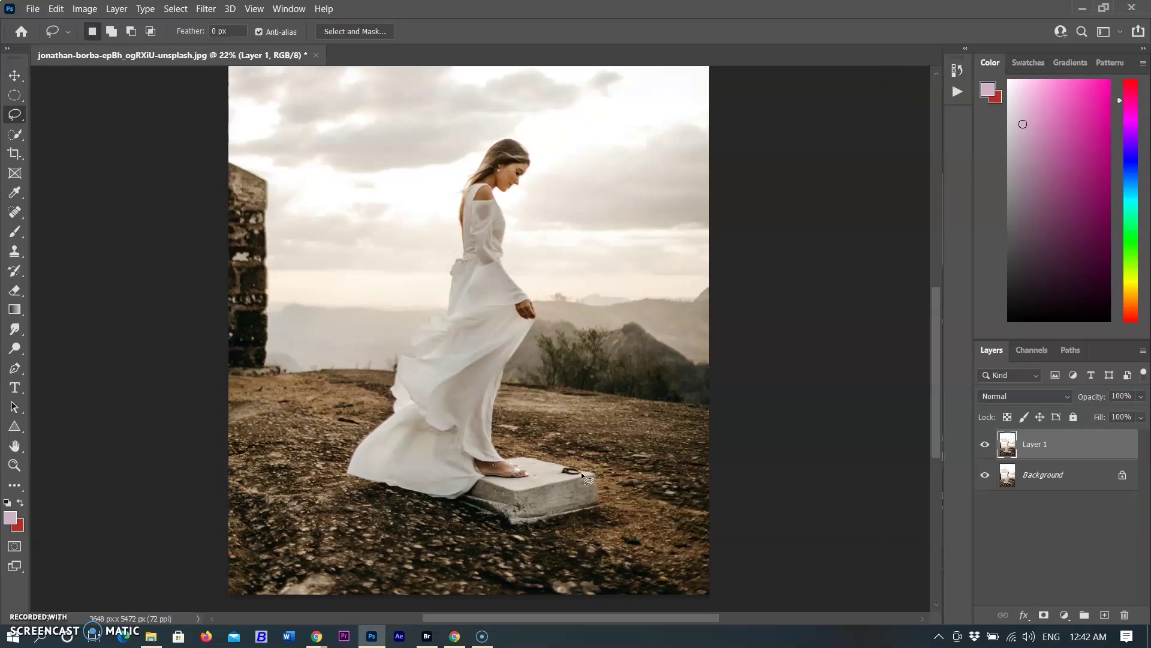
Select the woman on the duplicated layer and fill her away with scenery
mouse_move(437, 141)
mouse_down()
mouse_move(368, 381)
mouse_move(505, 219)
mouse_up()
right_click(505, 220)
click(528, 398)
click(669, 160)
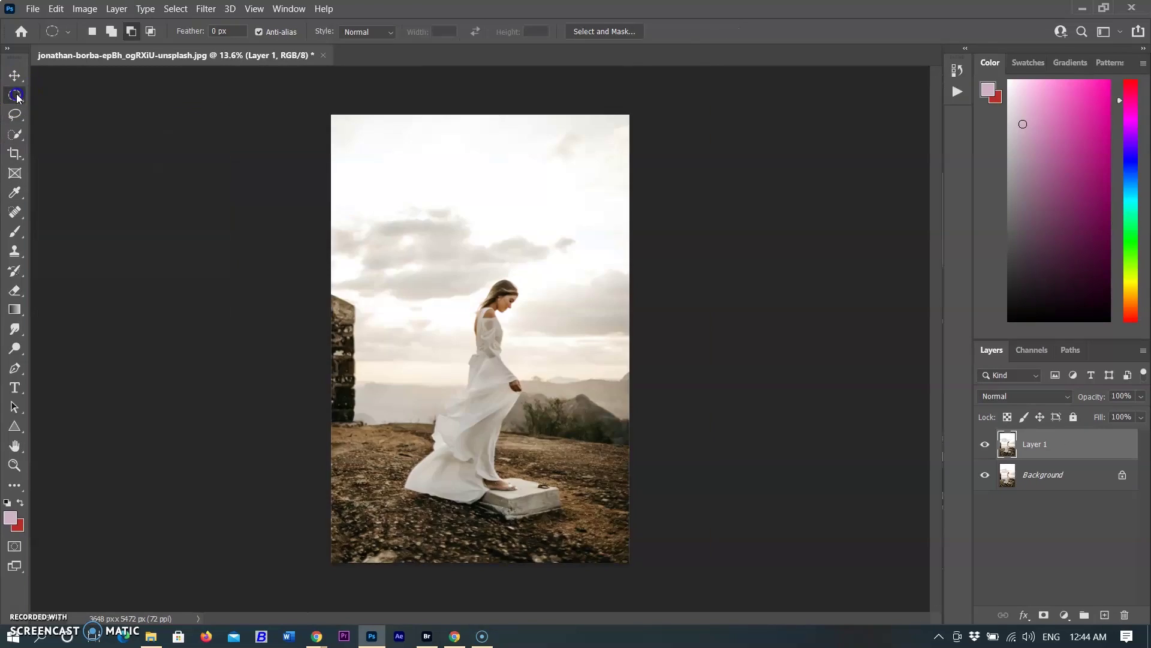
Marquee a rectangle around the left pillar and Content-Aware fill it away
right_click(17, 98)
click(72, 92)
drag(332, 291, 362, 432)
right_click(352, 420)
click(406, 518)
click(659, 167)
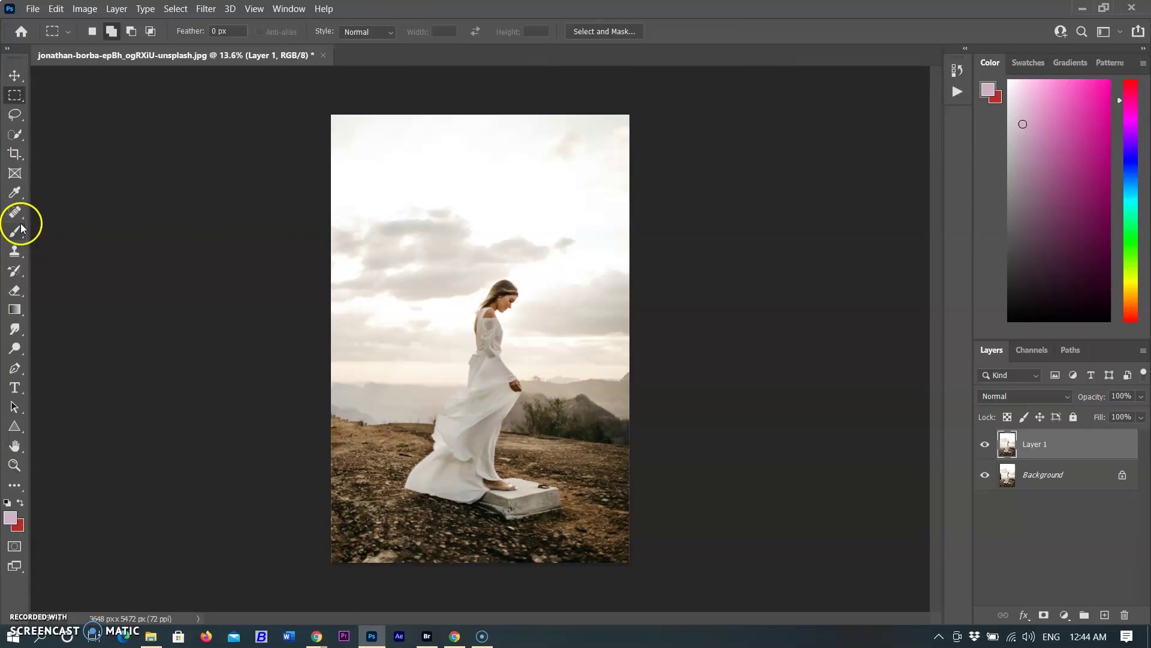
click(14, 153)
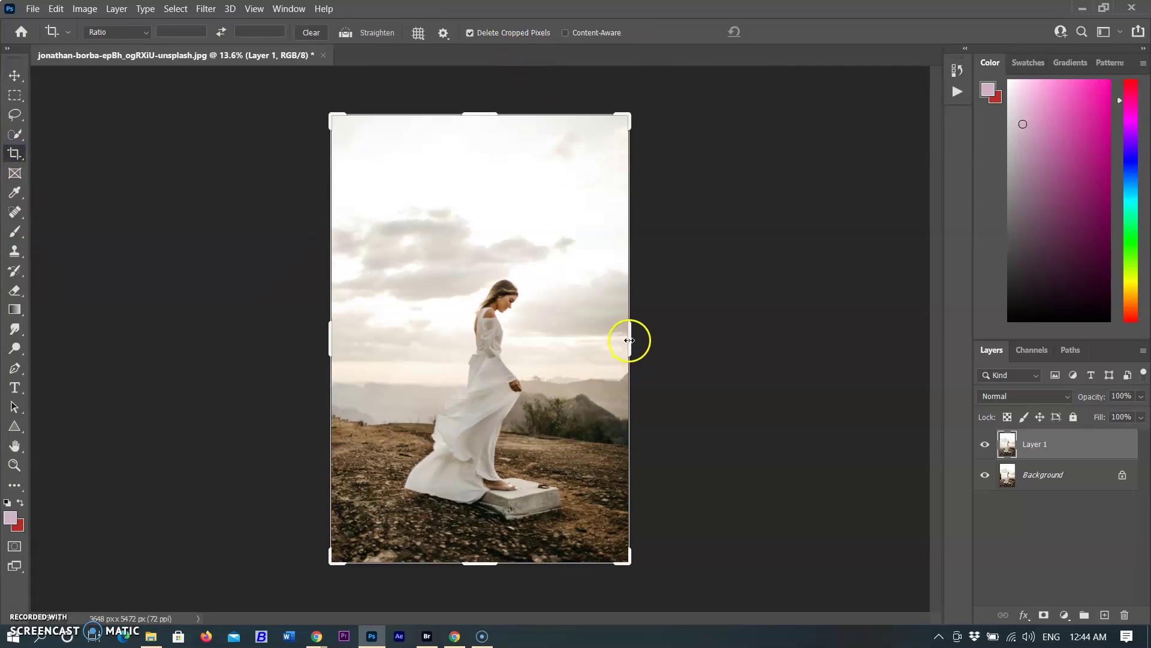
drag(629, 340, 644, 345)
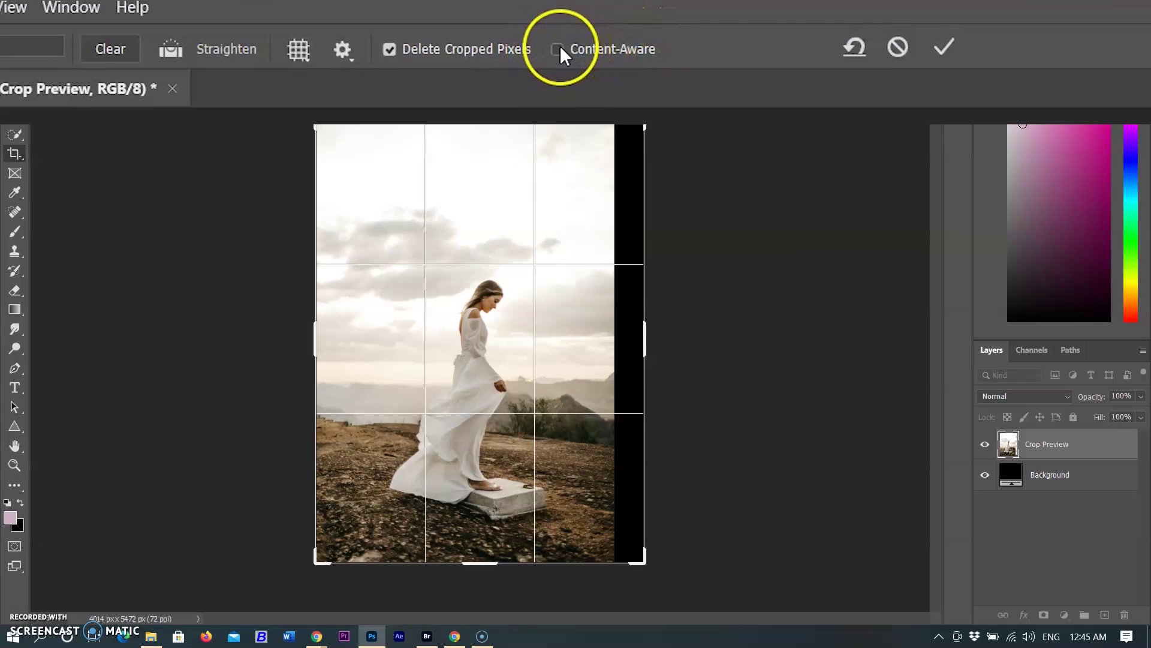
click(558, 50)
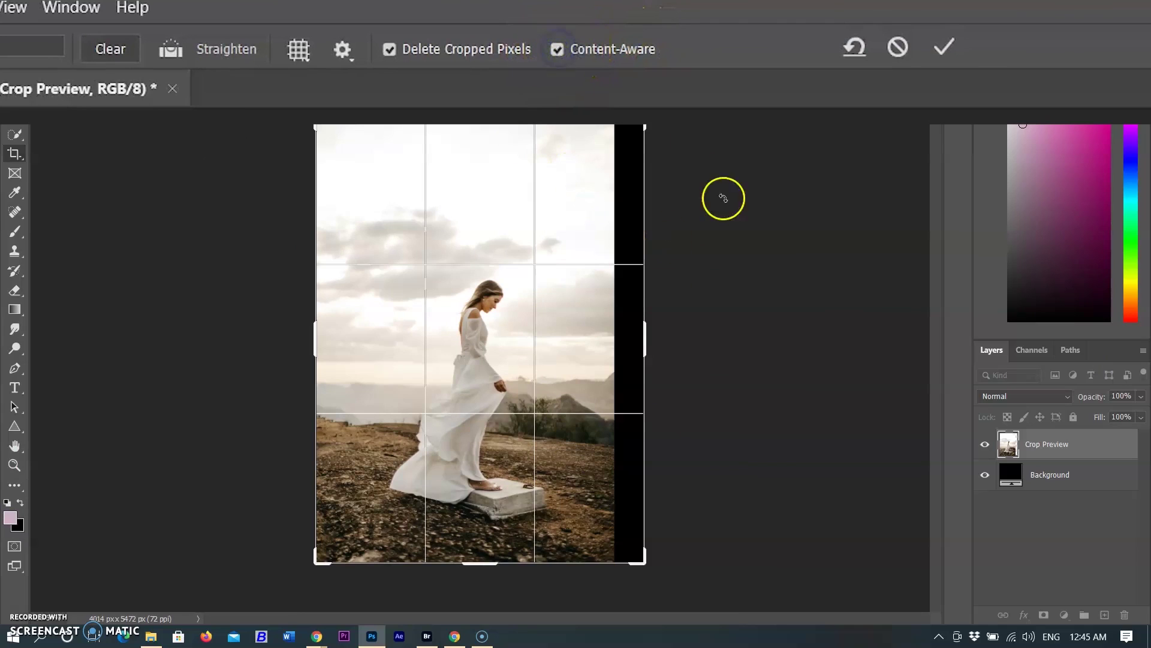
click(941, 51)
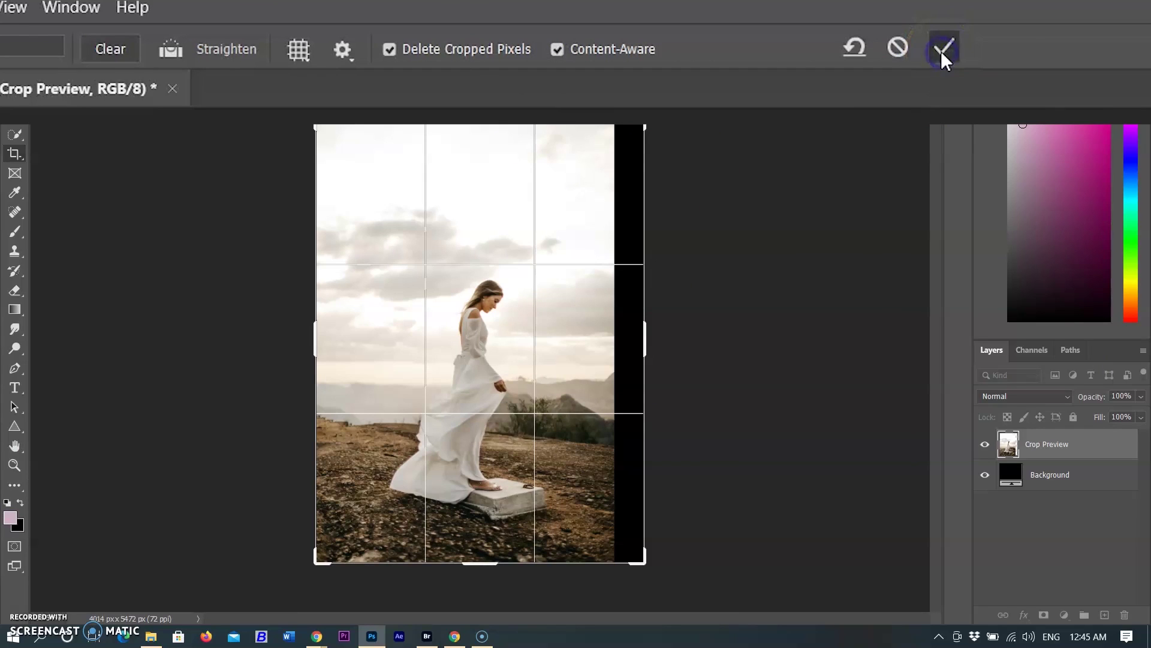
click(956, 96)
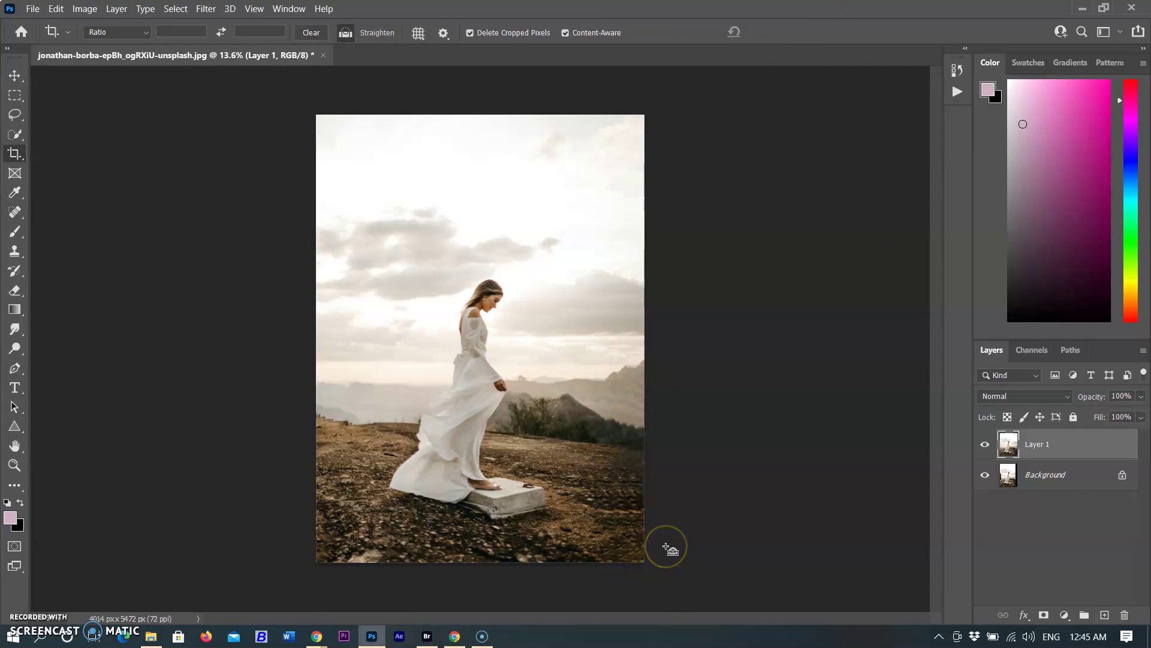
key(ctrl+z)
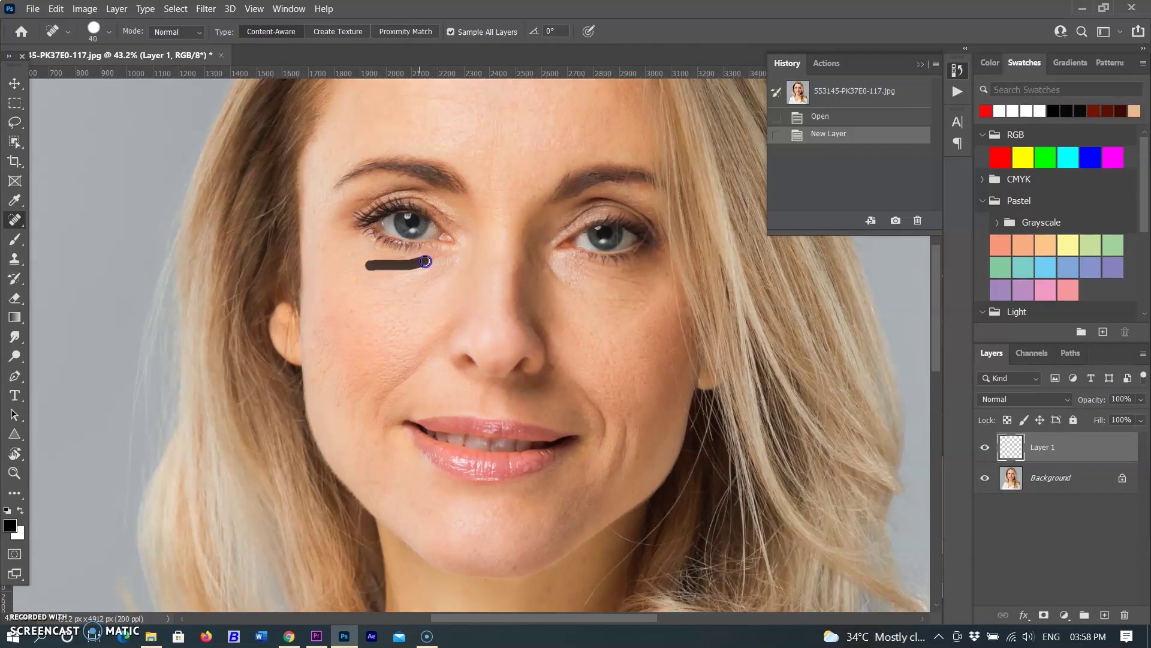
Spot-heal the lines under both eyes and the small spots on the cheeks
drag(428, 260, 411, 274)
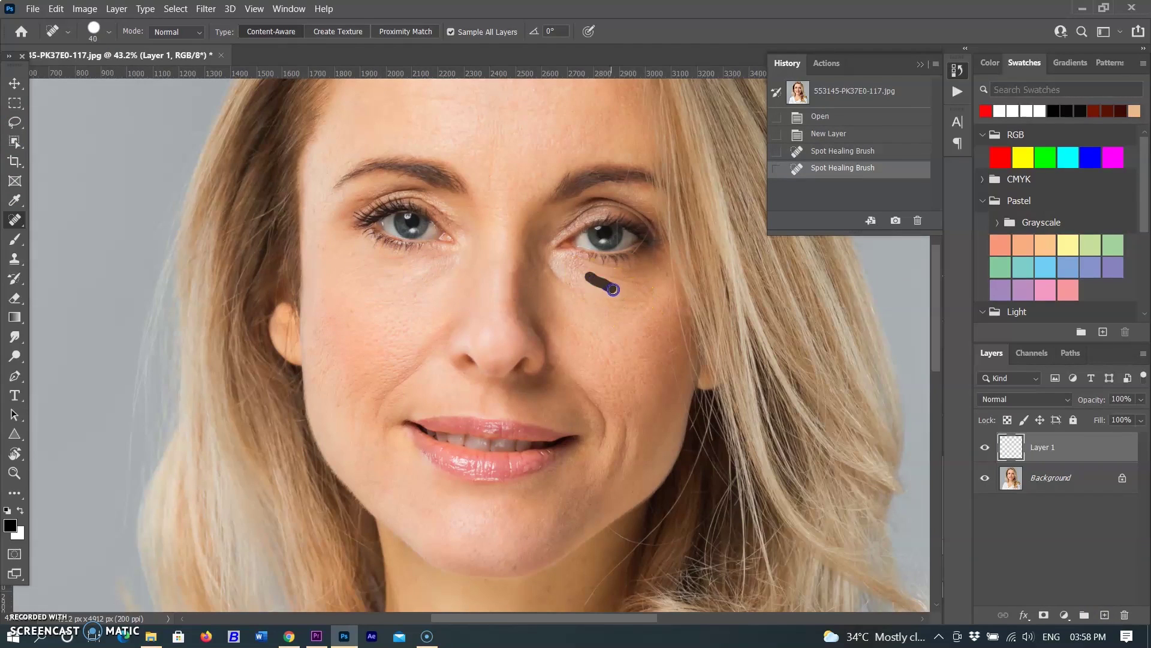
mouse_move(613, 290)
mouse_down()
mouse_move(635, 273)
mouse_move(637, 303)
mouse_move(657, 300)
mouse_up()
click(644, 382)
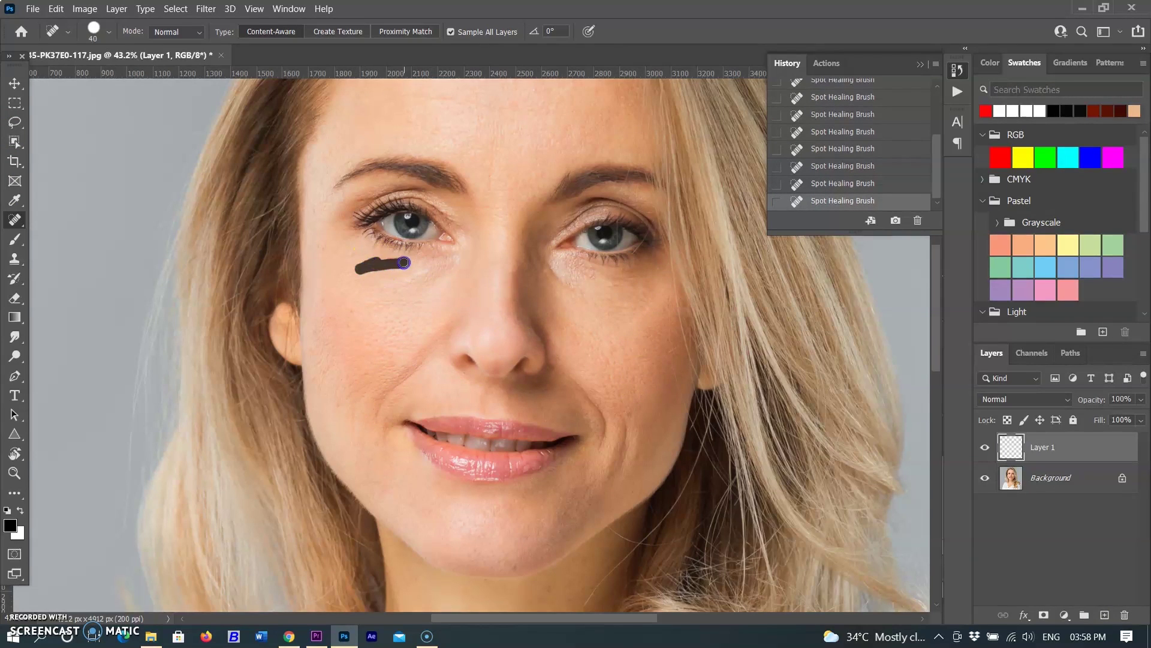
mouse_move(389, 262)
mouse_down()
mouse_move(351, 297)
mouse_move(389, 257)
mouse_up()
click(426, 267)
drag(573, 289, 573, 289)
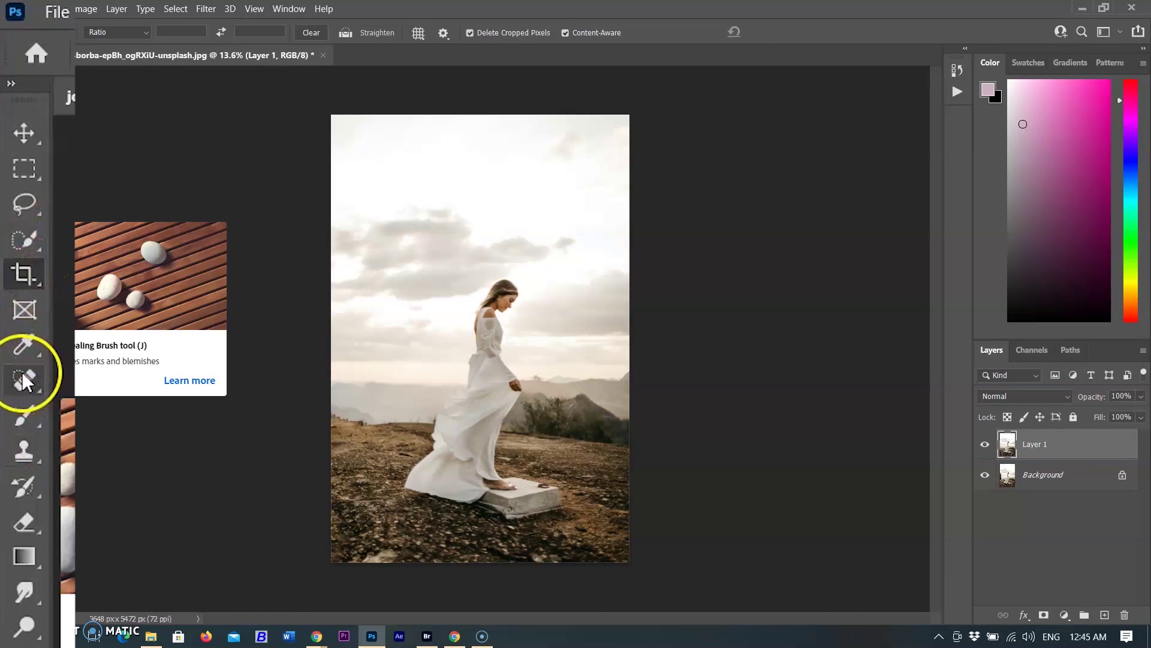
With a smaller Spot Healing Brush, heal the blemish on the stone block
click(24, 379)
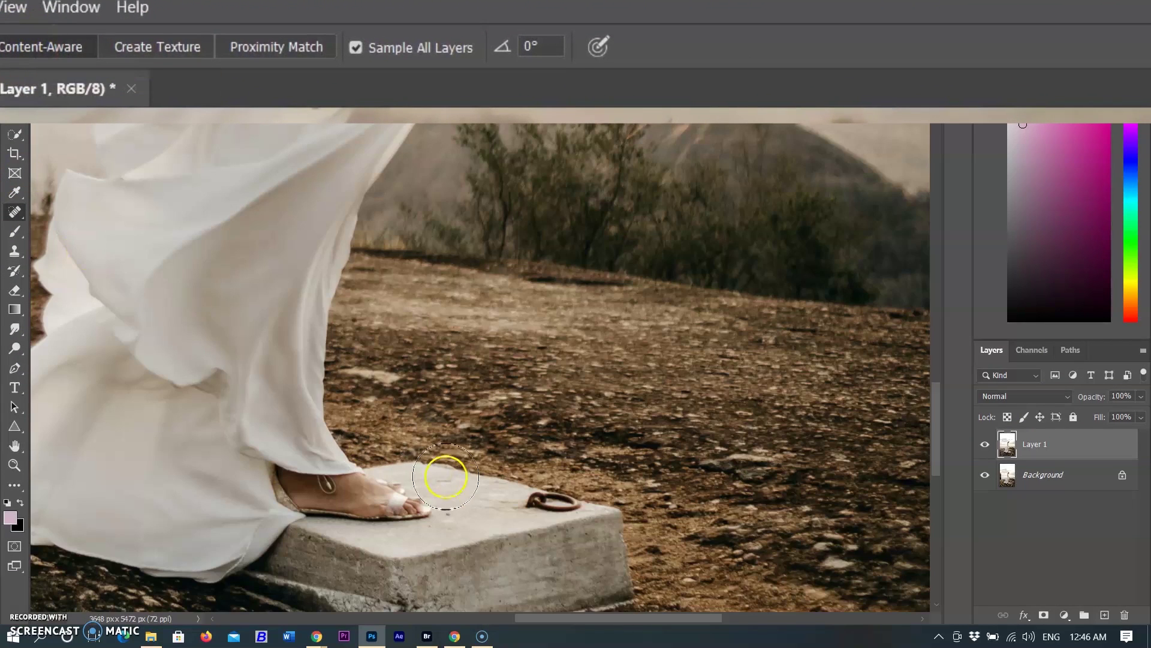
key(bracketleft)
key(bracketleft)
key(bracketleft)
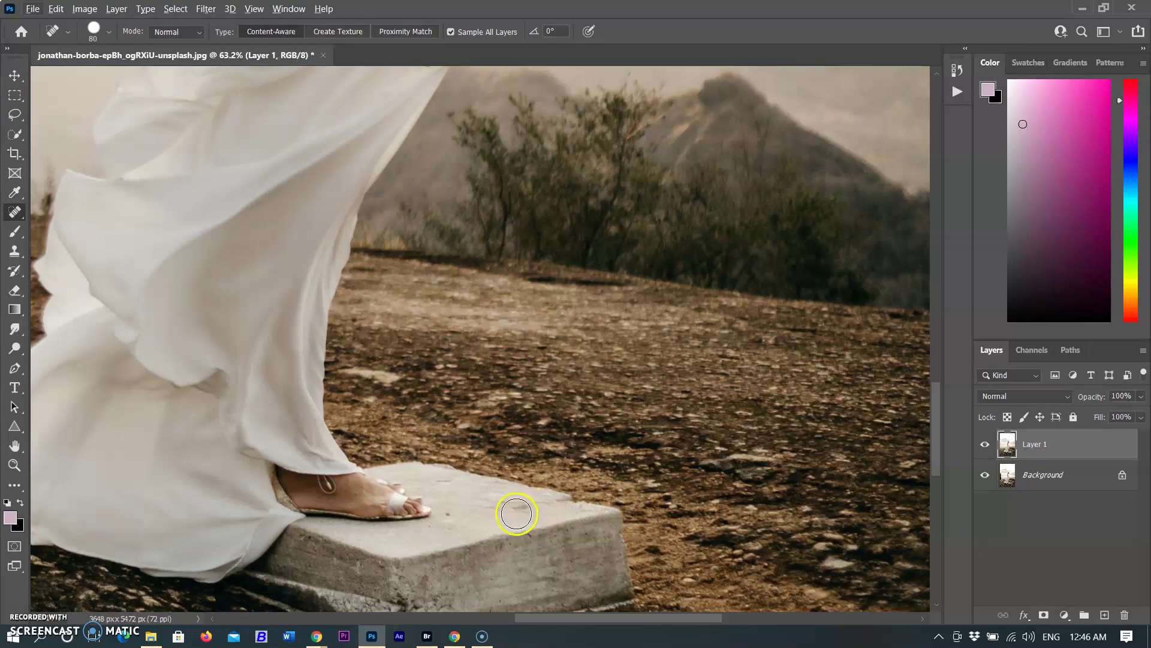
click(520, 509)
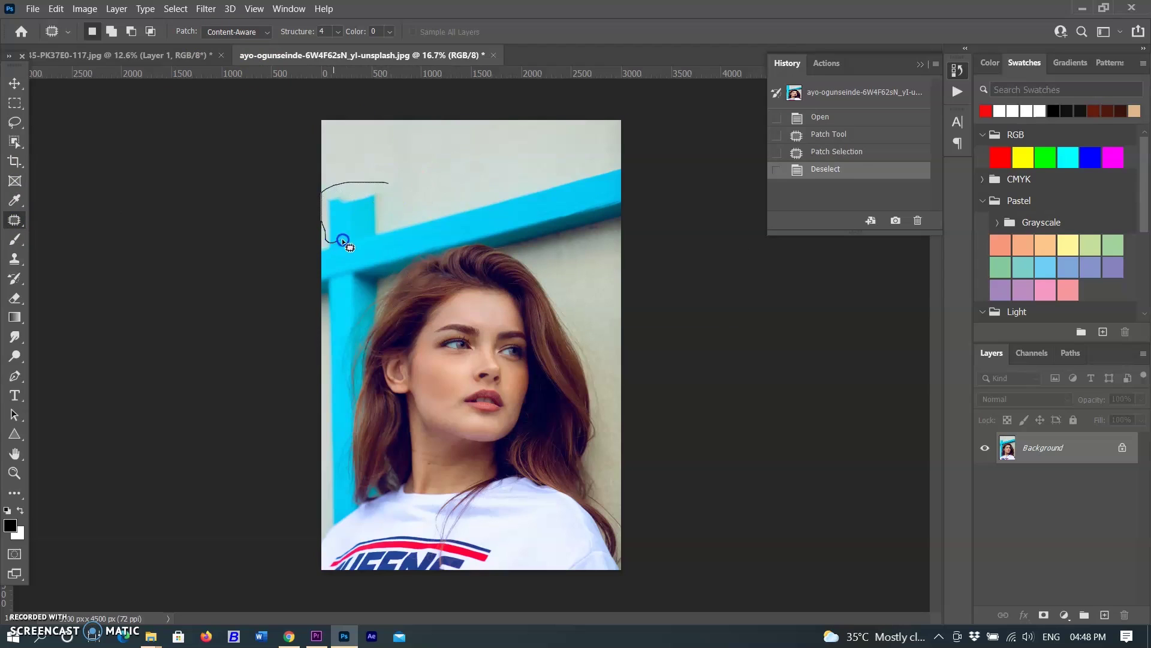
Patch two outlined stretches of the blue bar with wall texture from the right
mouse_move(345, 239)
mouse_down()
mouse_move(419, 183)
mouse_move(477, 180)
mouse_up()
click(395, 221)
scroll(390, 212, up, 3)
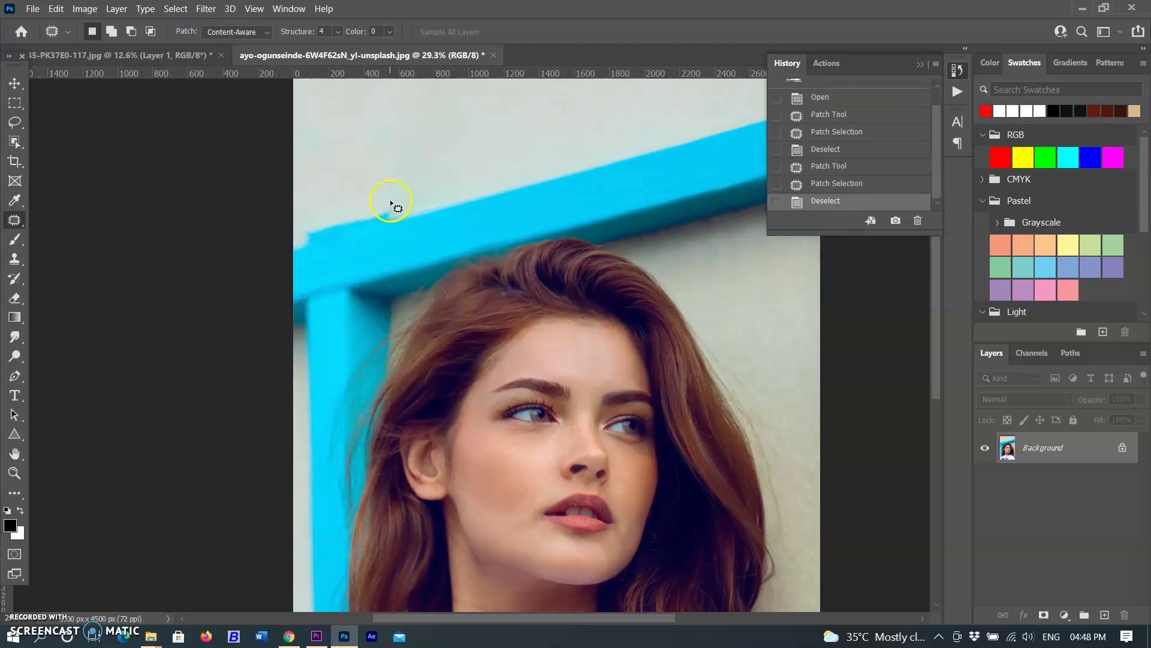
click(347, 200)
mouse_move(397, 210)
mouse_down()
mouse_move(352, 198)
mouse_move(470, 198)
mouse_move(461, 210)
mouse_move(468, 156)
mouse_up()
click(432, 286)
scroll(419, 286, down, 3)
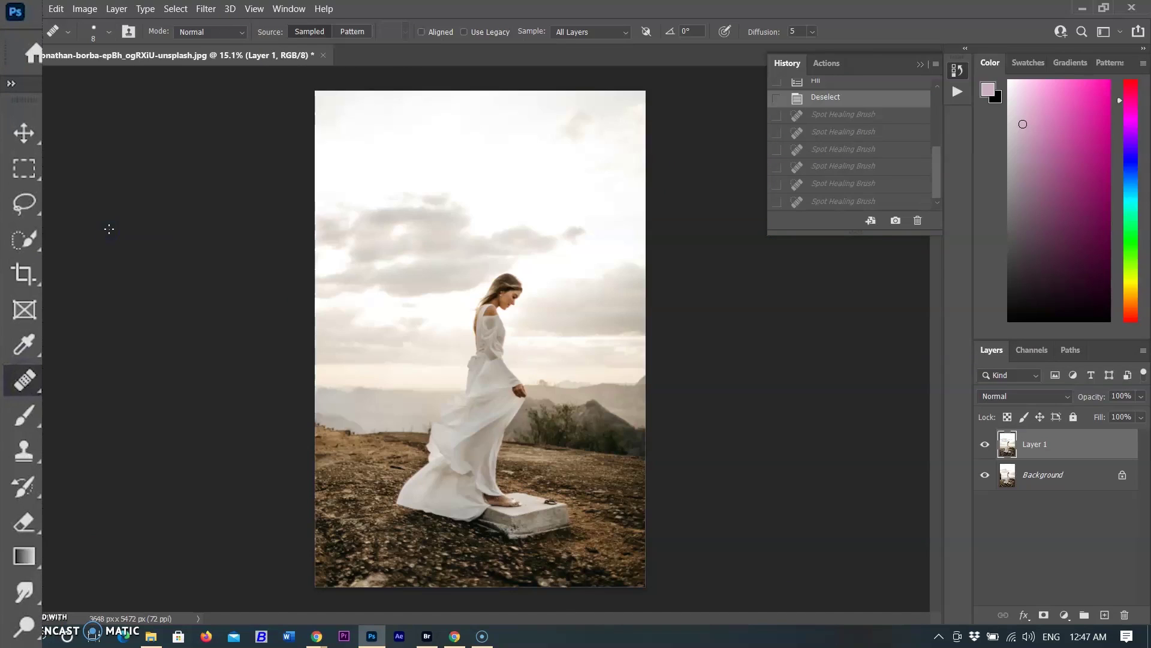
Choose the Patch tool and set its mode to Content-Aware
click(24, 379)
right_click(37, 391)
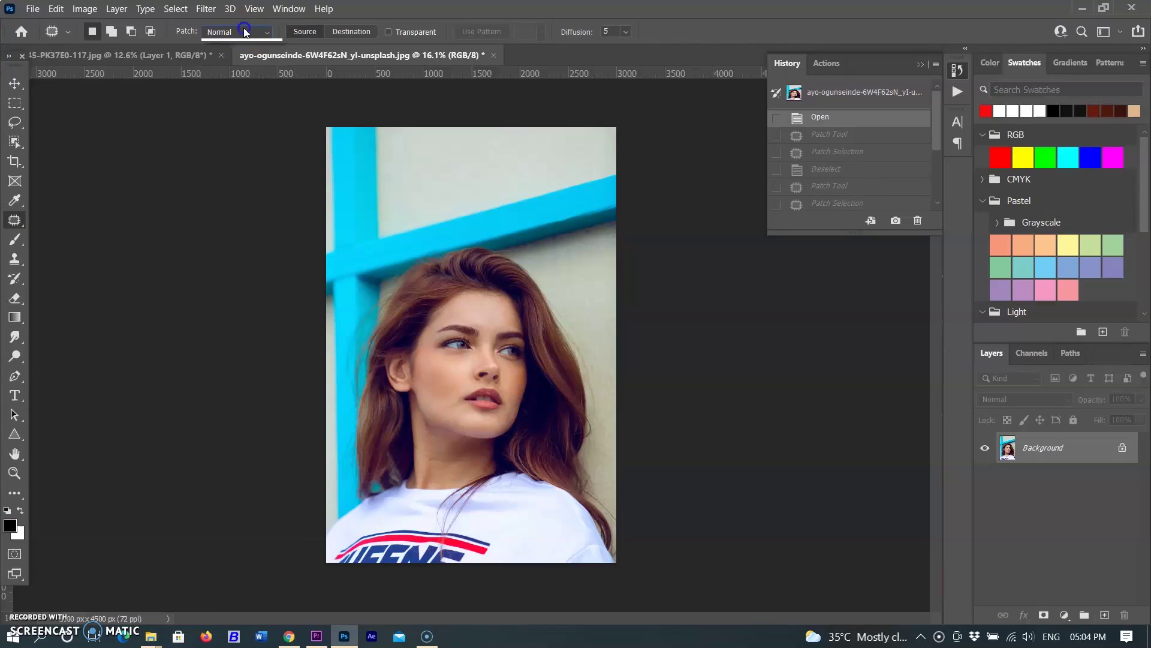
click(240, 31)
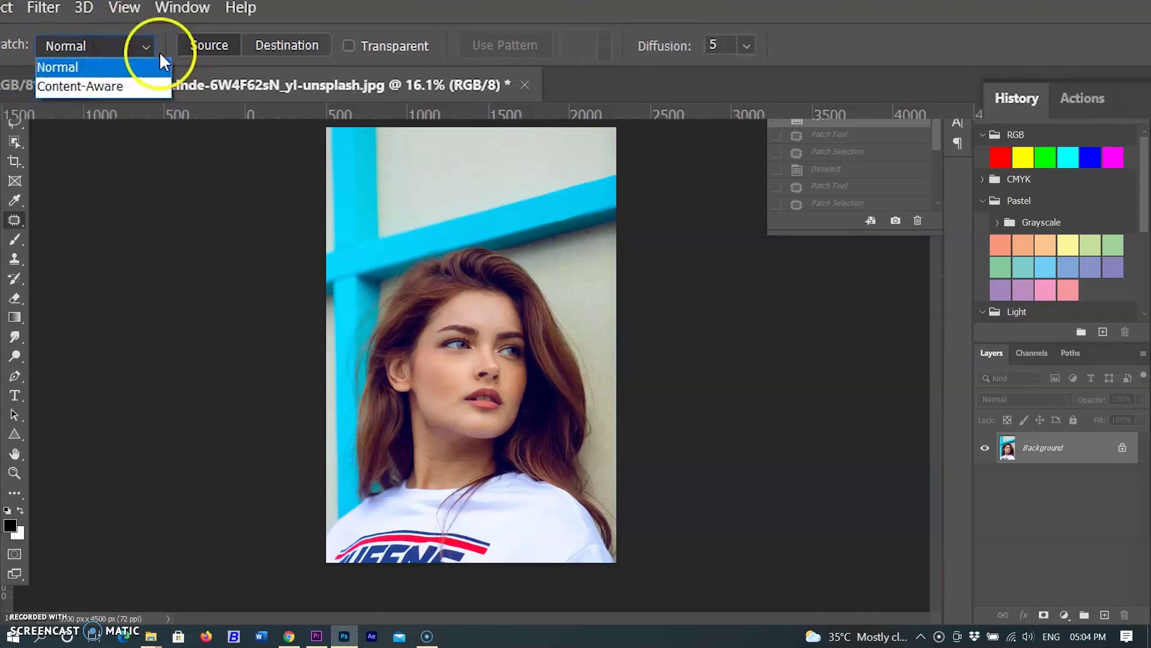
click(50, 91)
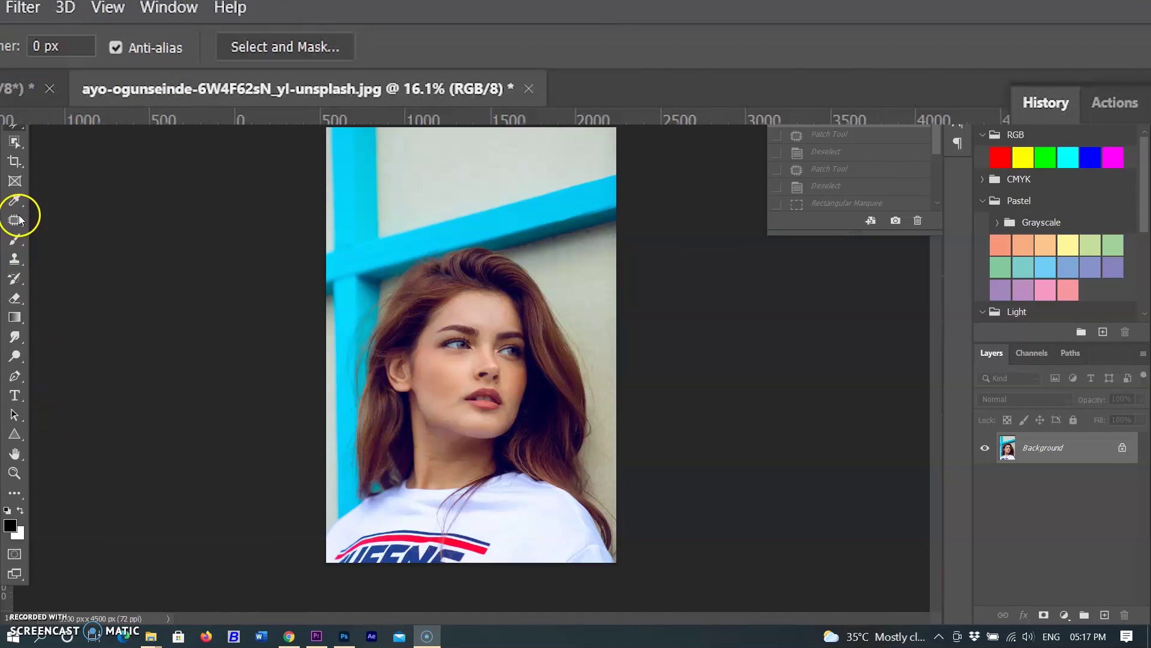
click(20, 219)
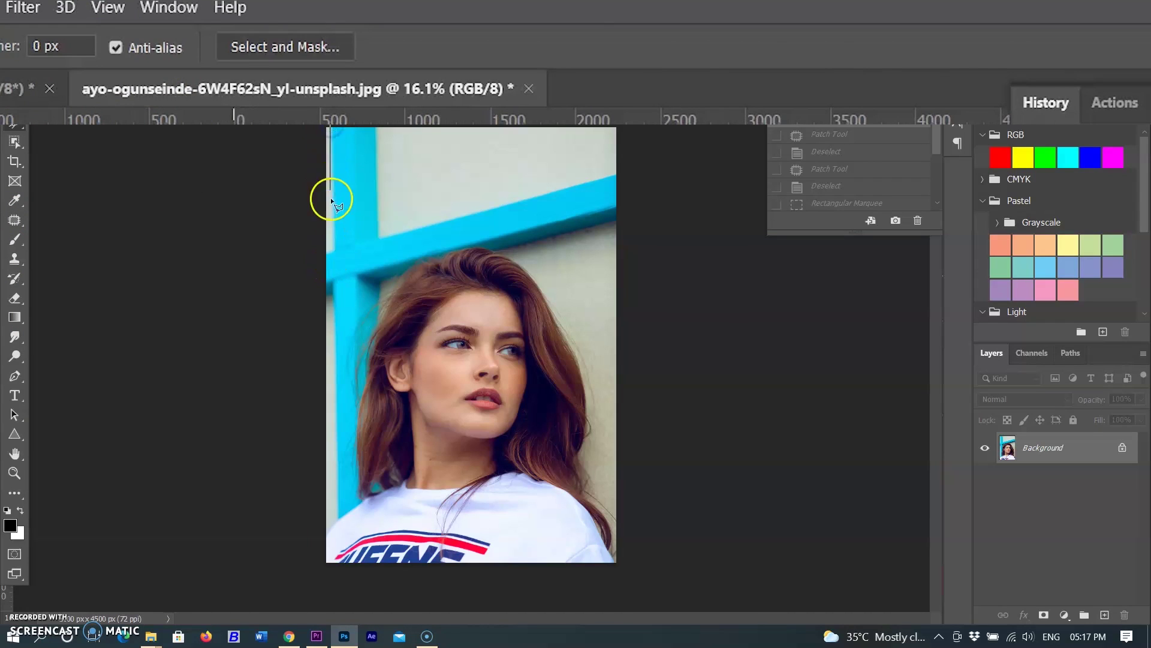
Outline the top of the blue bar, patch it with wall from the right, and deselect
click(331, 248)
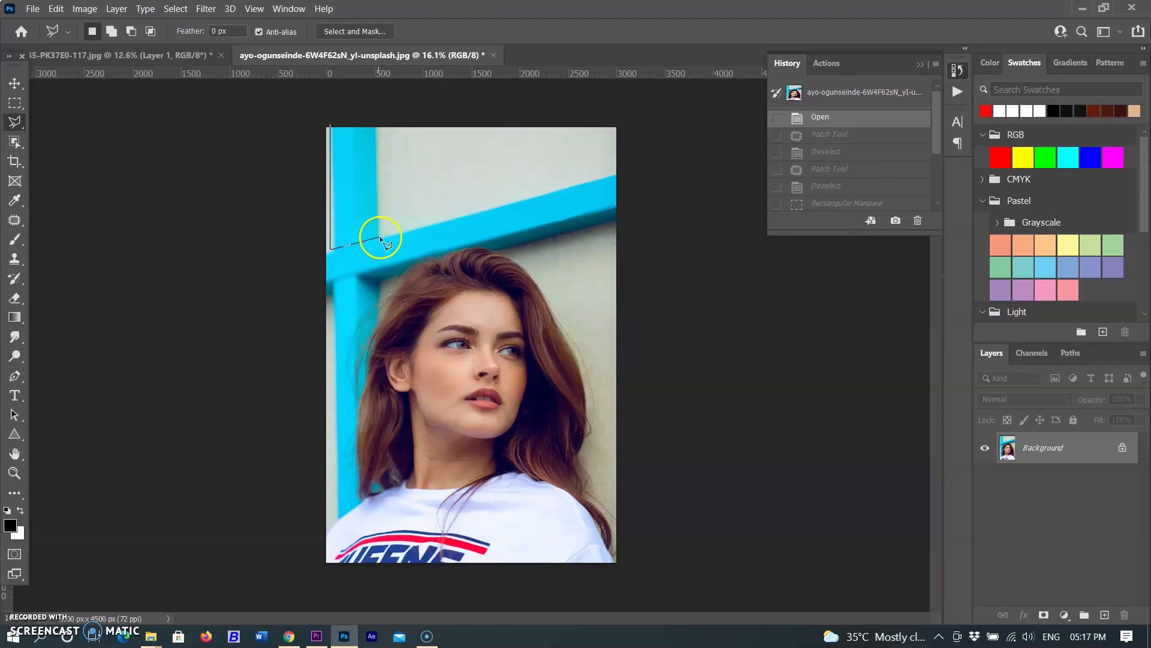
click(380, 236)
click(331, 128)
click(13, 220)
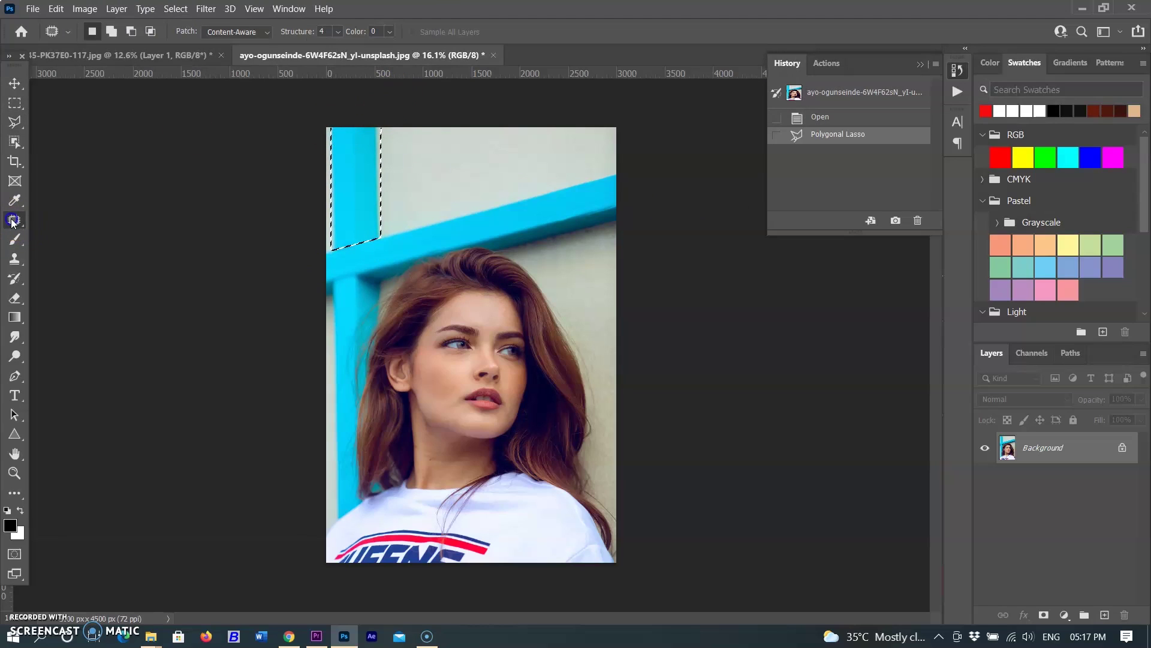
drag(350, 193, 403, 176)
key(ctrl+d)
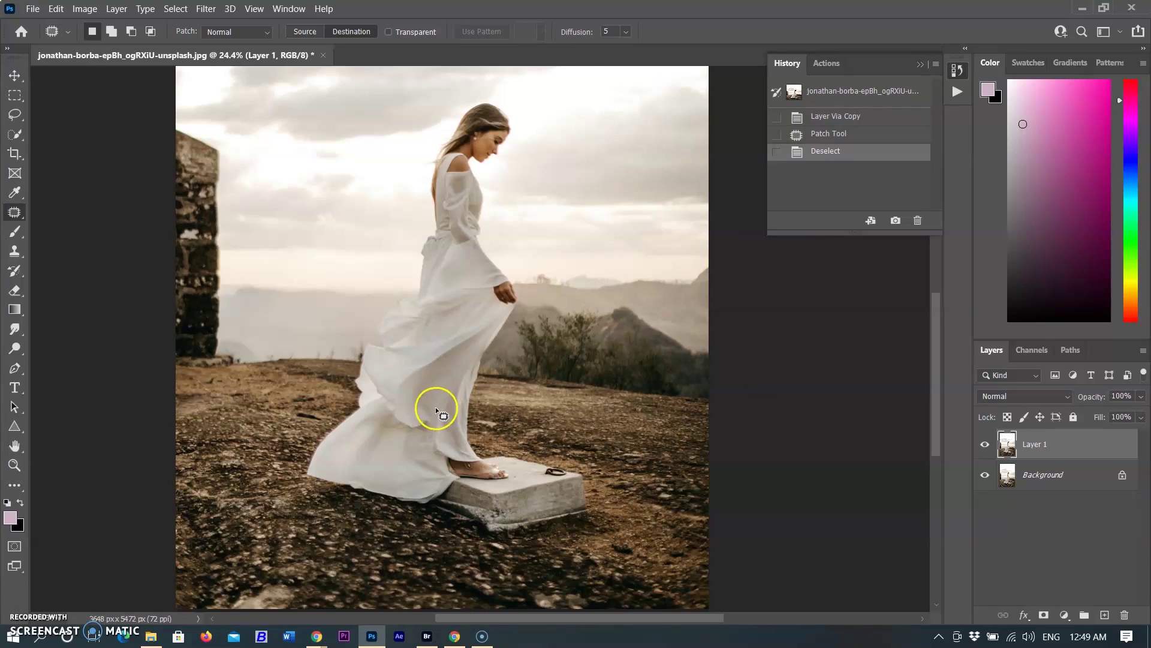
Pick the Content-Aware Move Tool in Move mode and outline the woman in white
scroll(435, 407, up, 1)
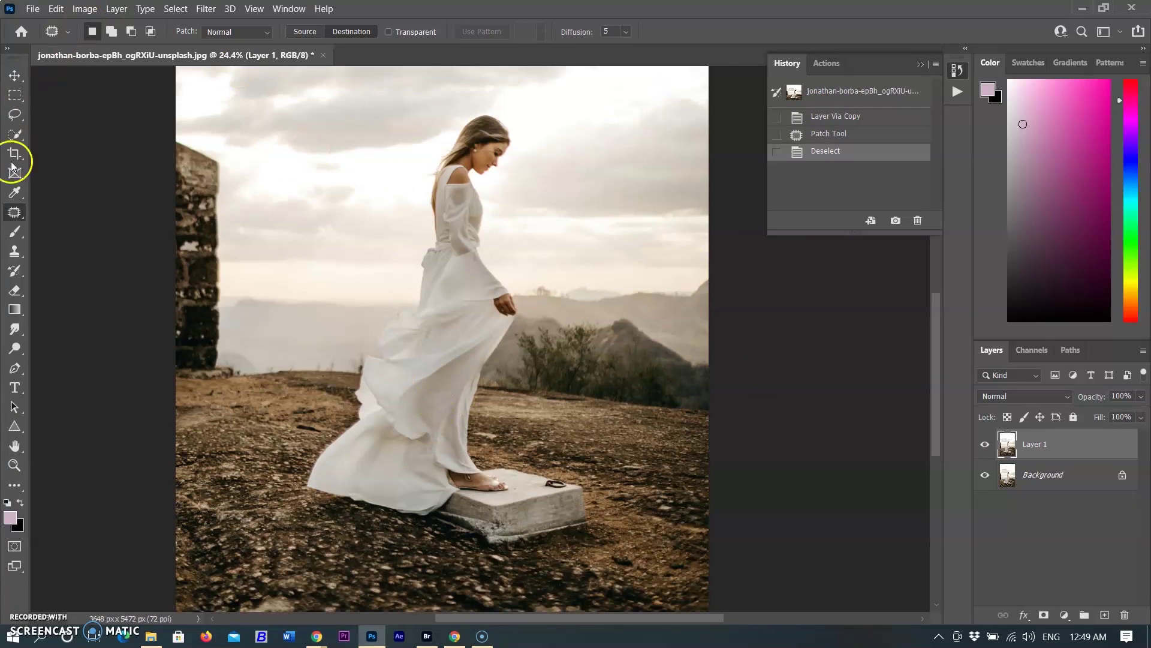
right_click(15, 213)
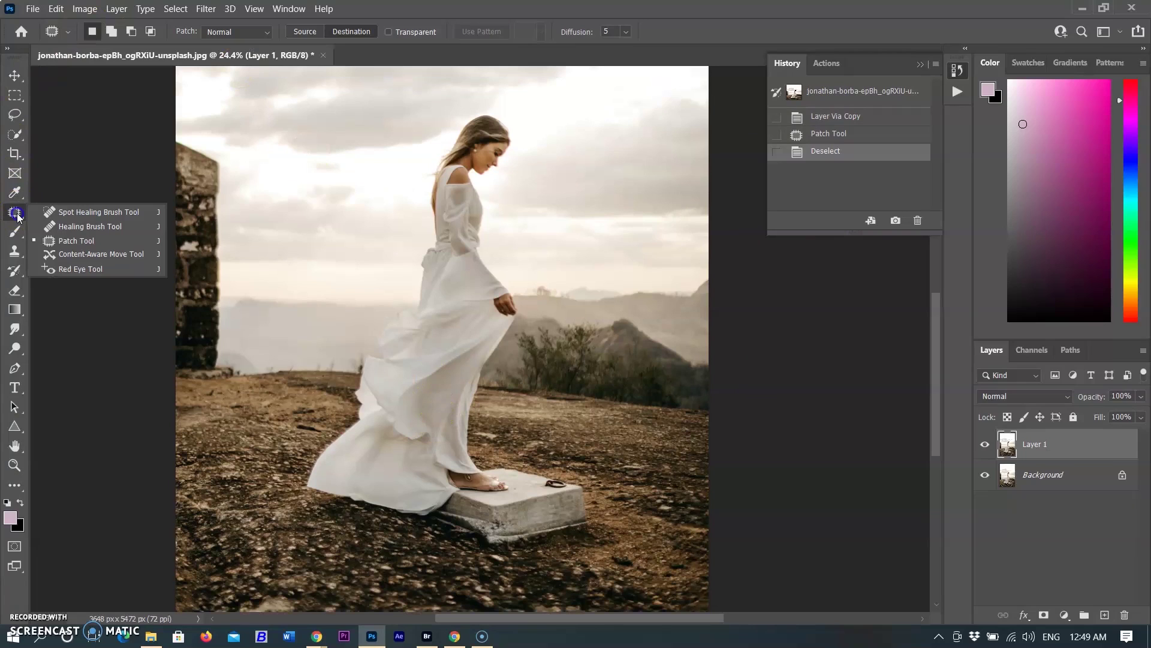
click(146, 255)
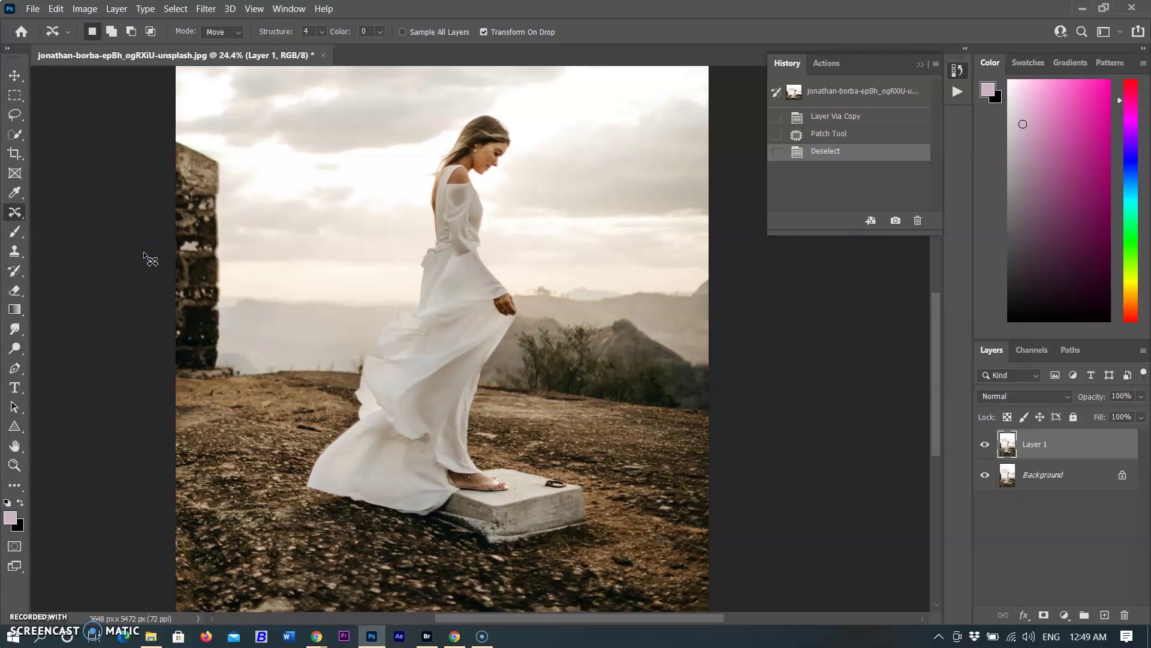
scroll(527, 279, down, 2)
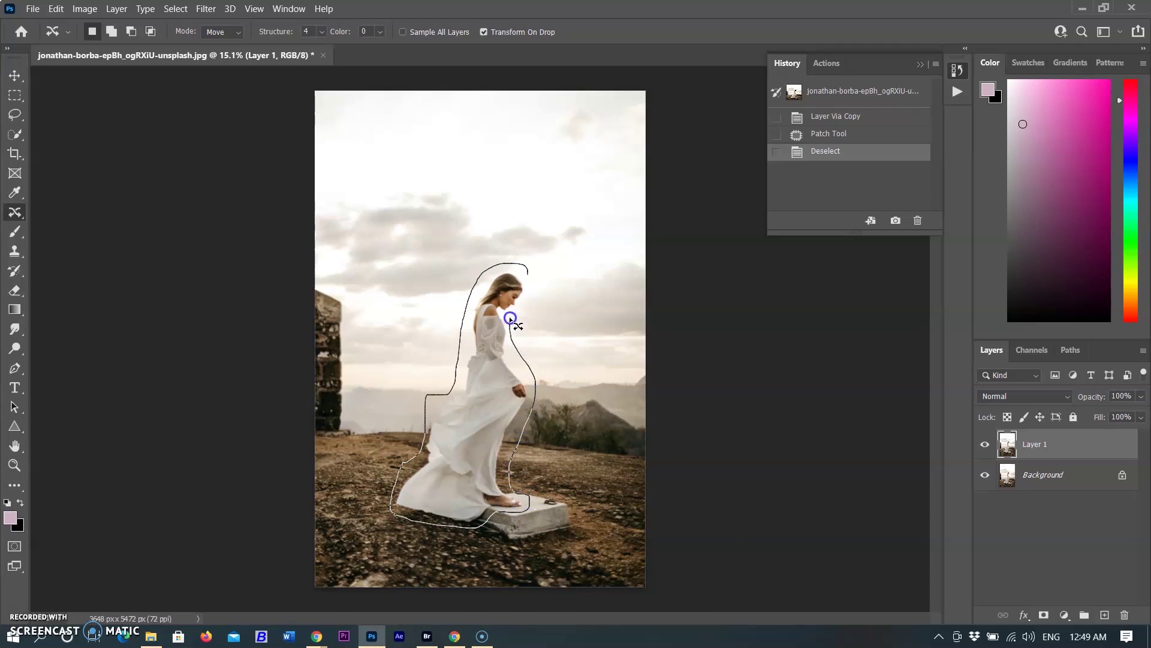
drag(527, 268, 528, 268)
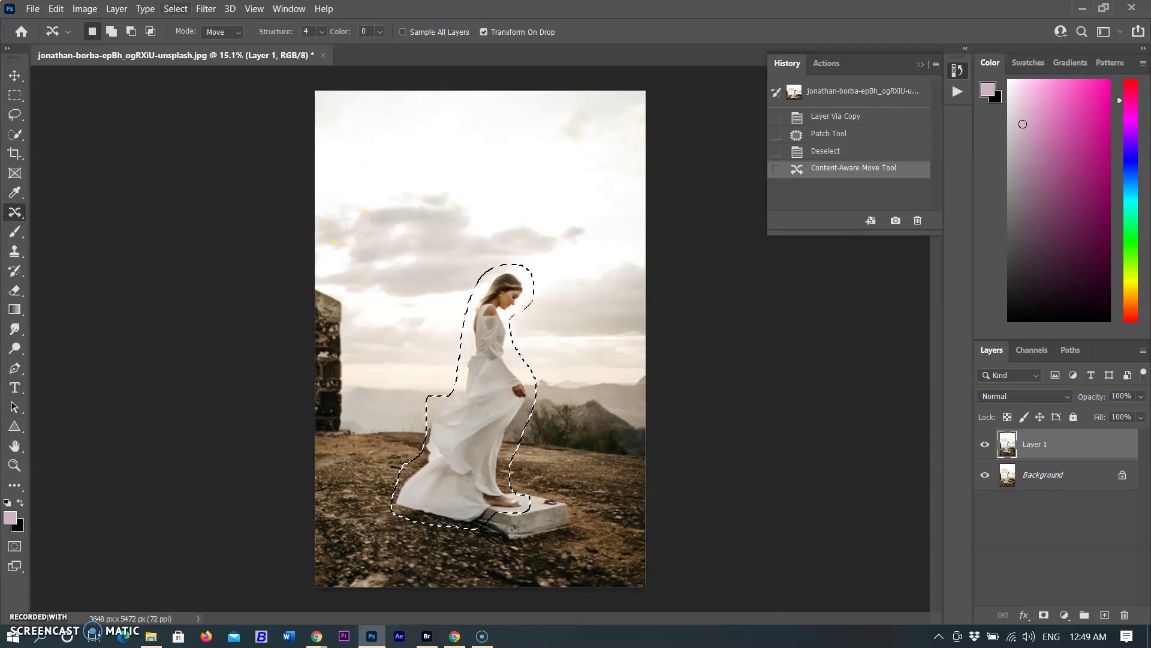
click(231, 33)
click(226, 44)
Drag the woman right, commit, deselect, and step back in History to the moved-plate state
drag(483, 385, 599, 351)
click(612, 32)
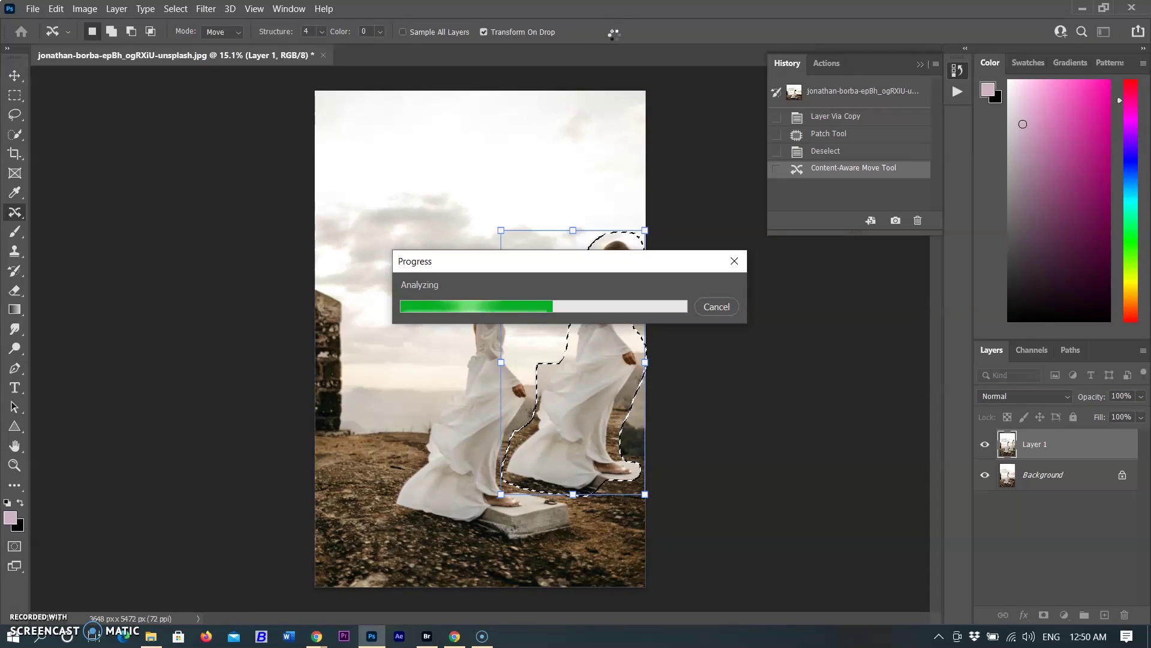
key(ctrl+d)
key(ctrl+z)
key(ctrl+shift+z)
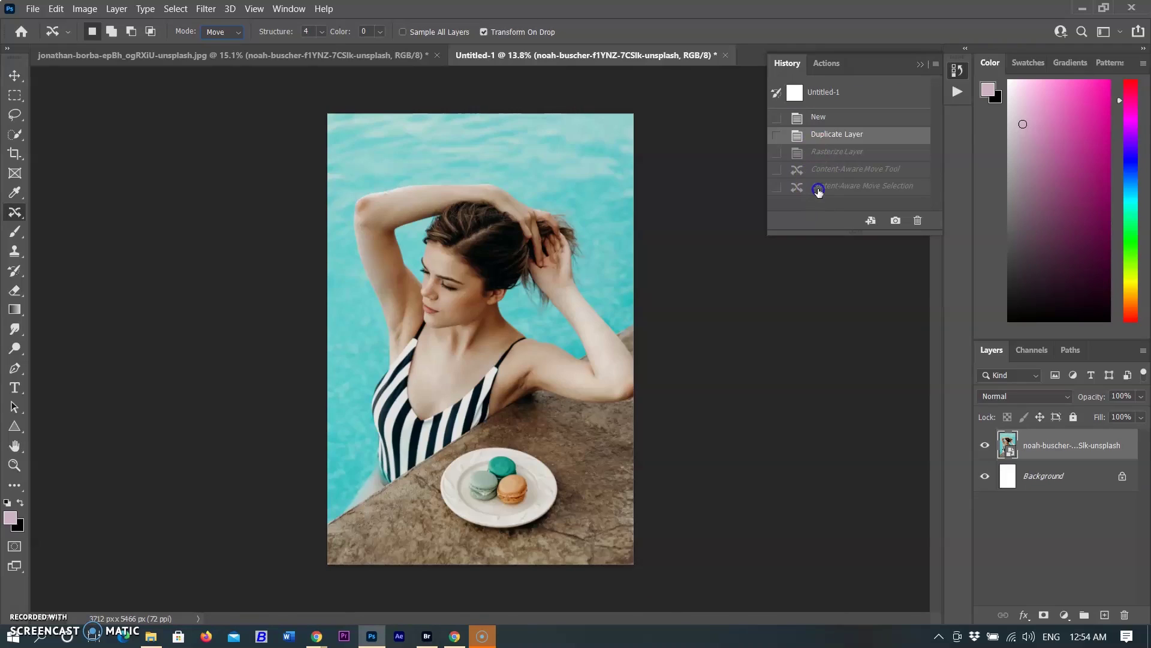
click(818, 191)
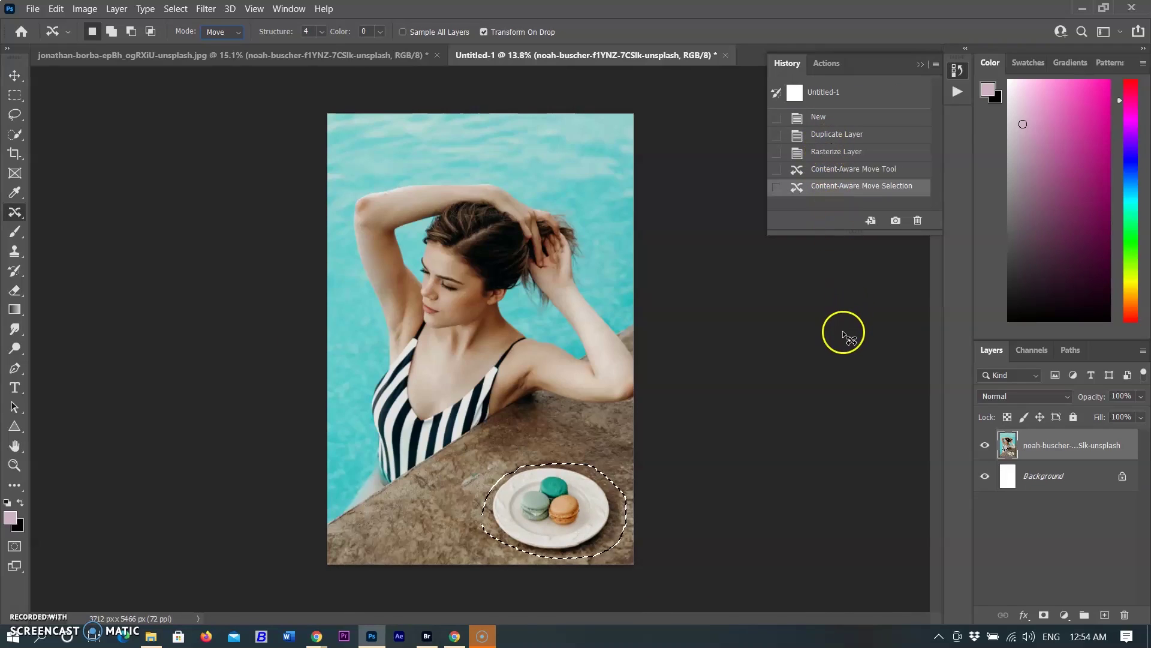
Revert the plate move in History, then extend an enlarged copy of a small tree into the field
click(839, 169)
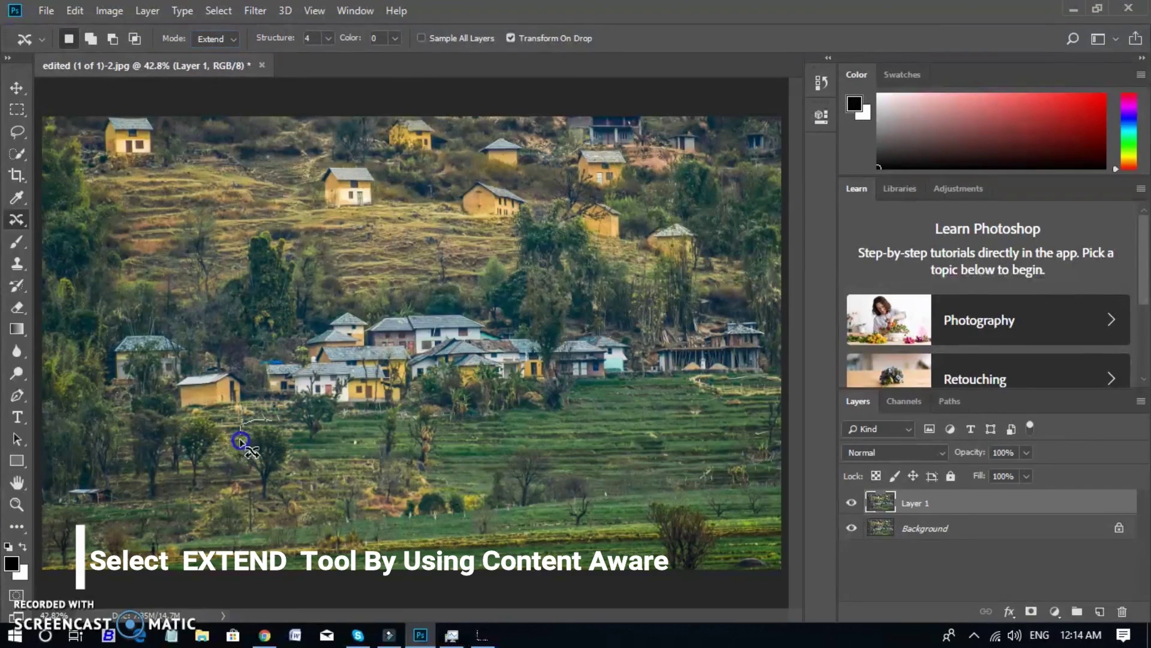
mouse_move(280, 499)
mouse_down()
mouse_move(294, 447)
mouse_move(289, 422)
mouse_move(272, 420)
mouse_move(327, 434)
mouse_up()
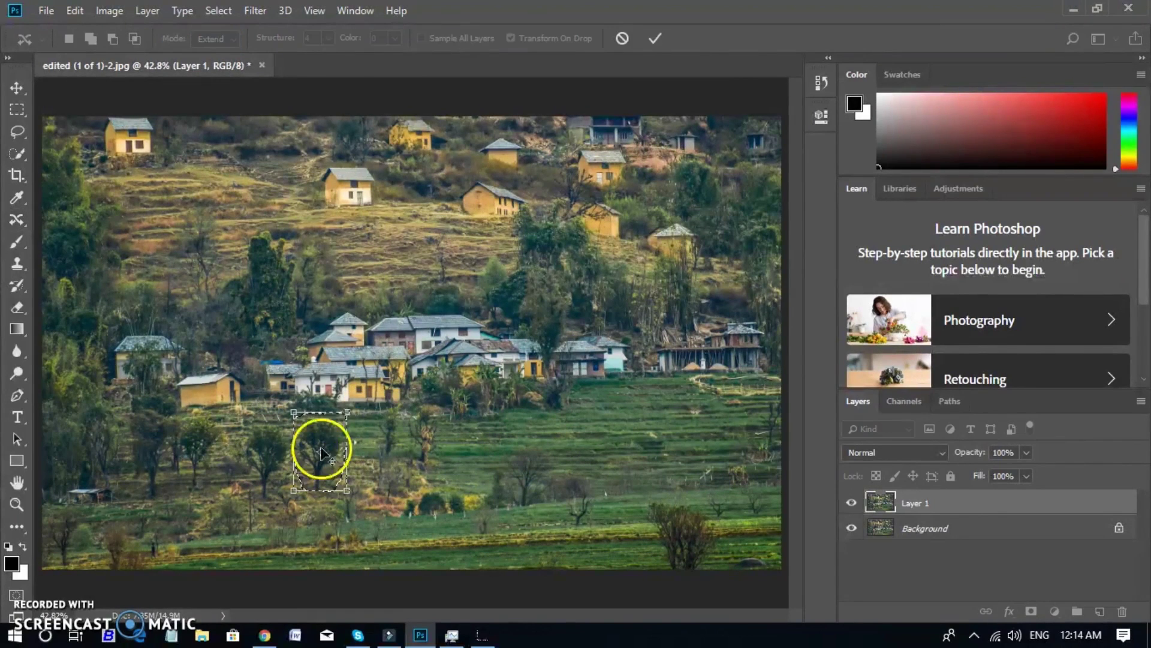
drag(293, 490, 288, 499)
click(655, 37)
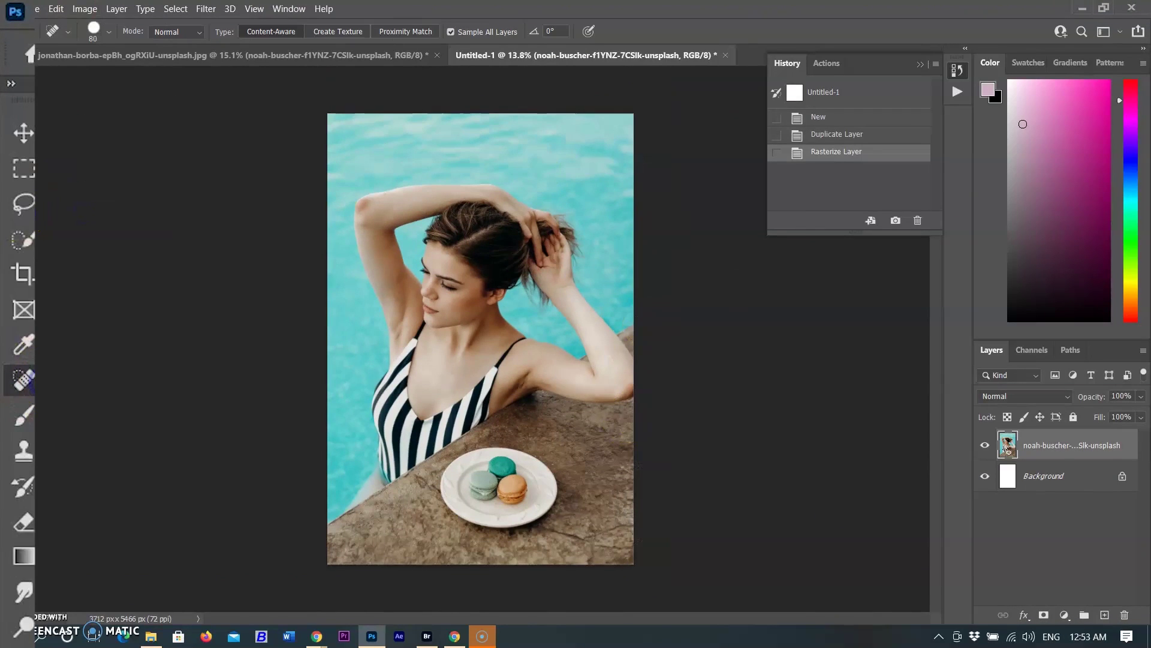
Select the Content-Aware Move Tool and switch its Mode from Extend to Move
right_click(31, 385)
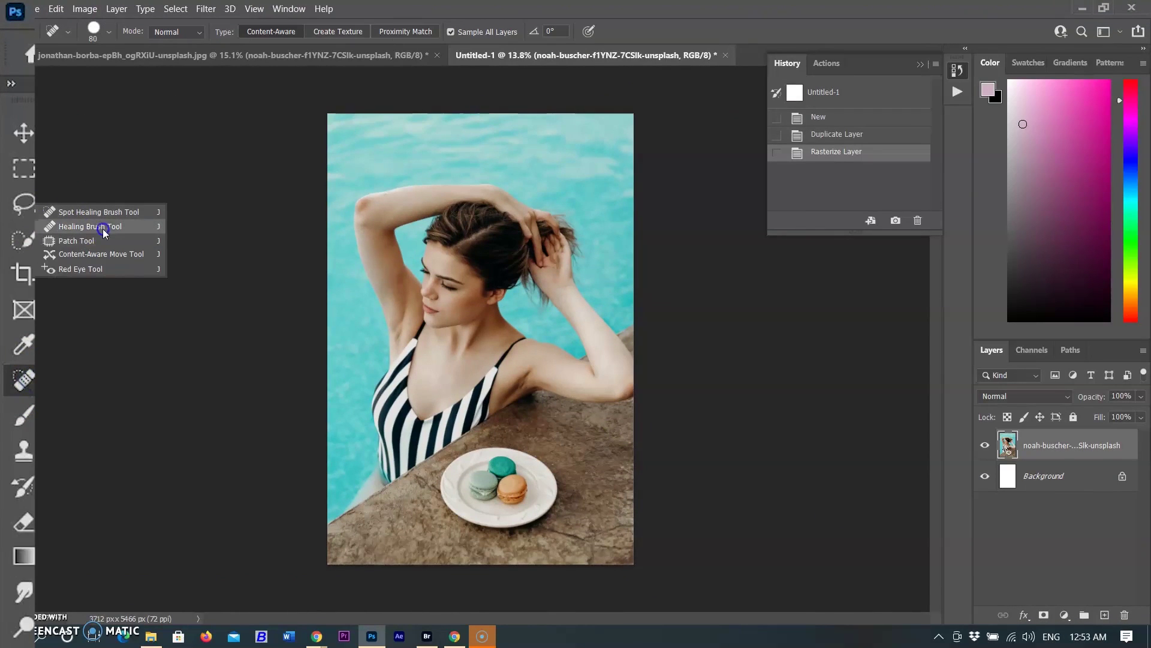
click(98, 257)
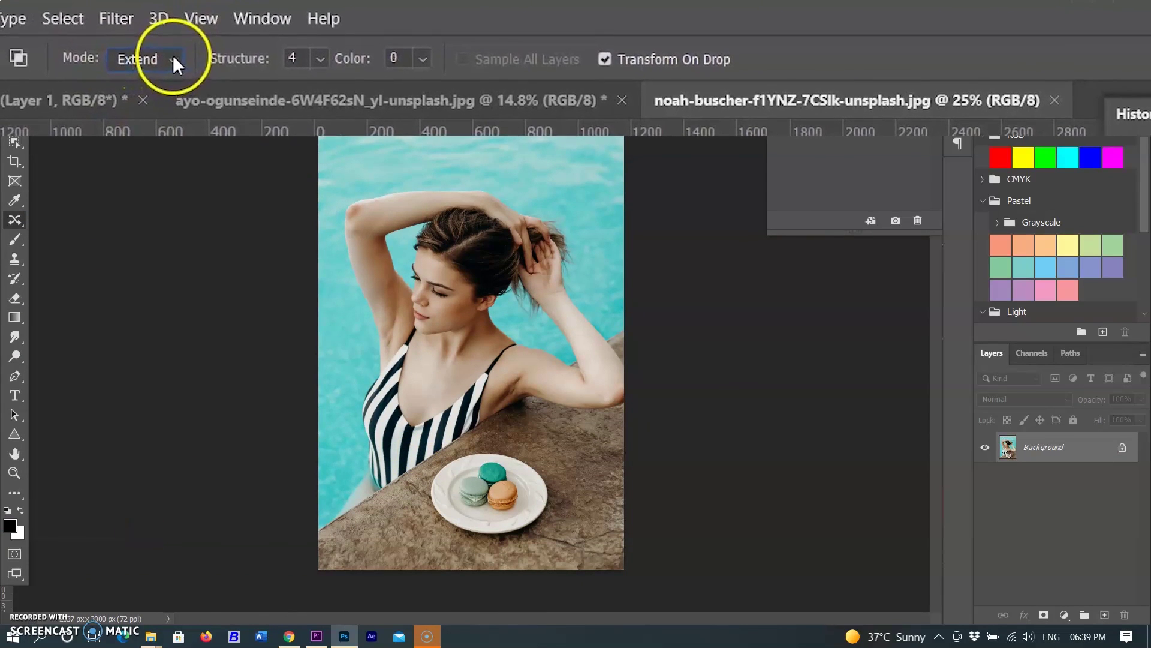
click(159, 56)
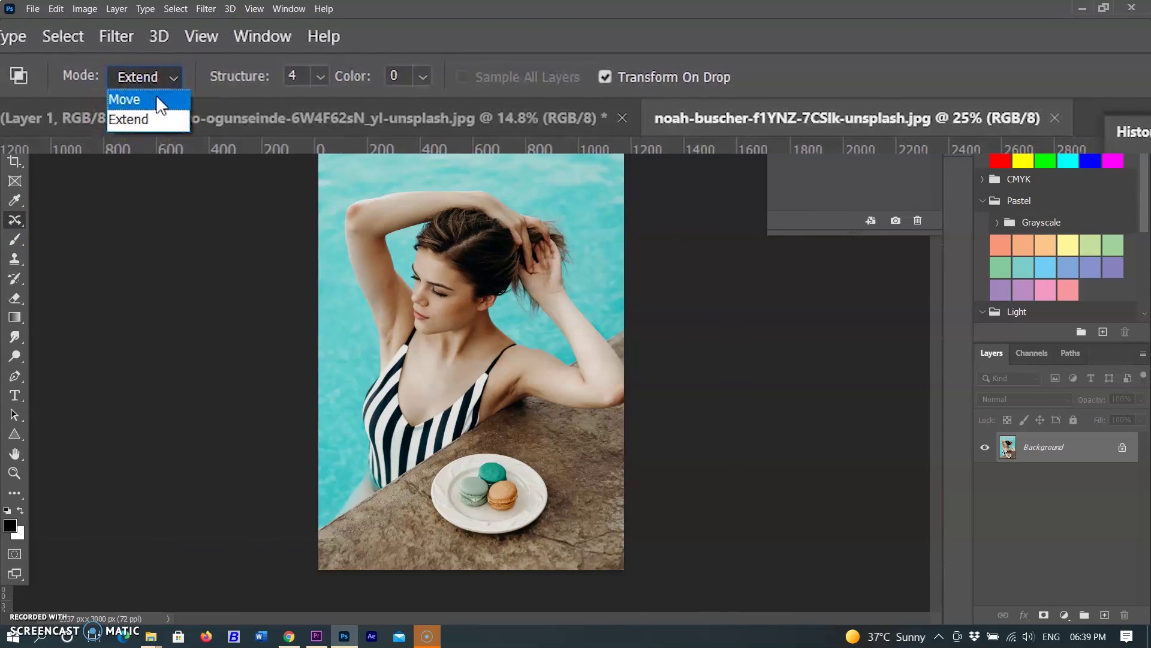
click(152, 91)
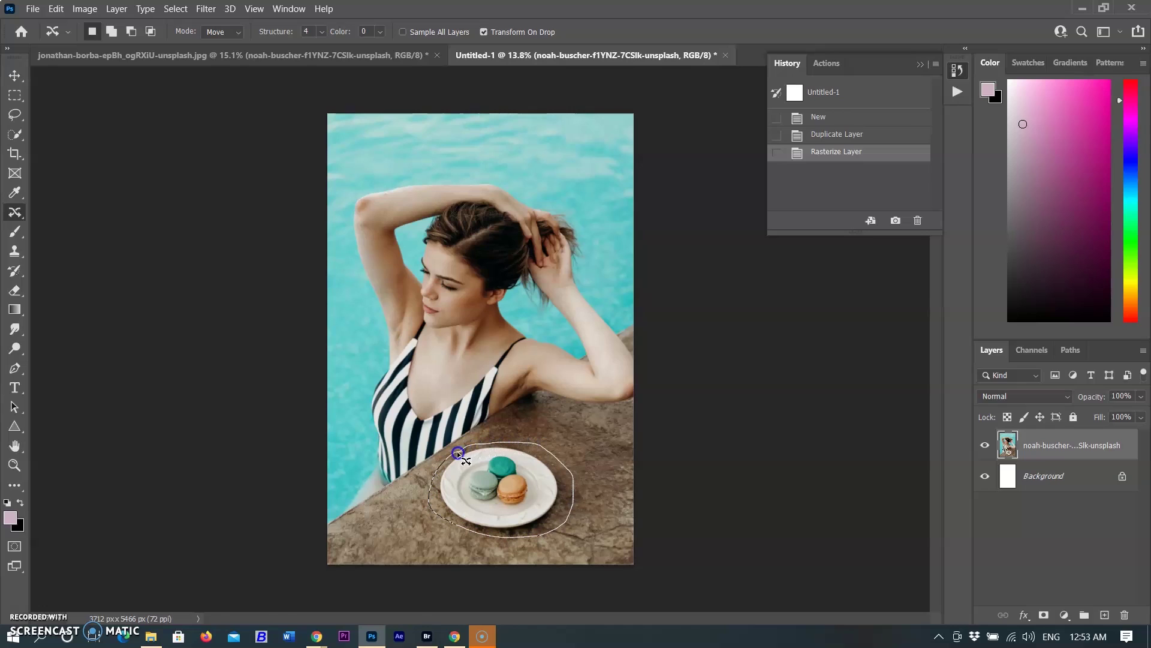
Use Content-Aware Move to shift the macaron plate toward the lower-right corner
drag(457, 451, 457, 453)
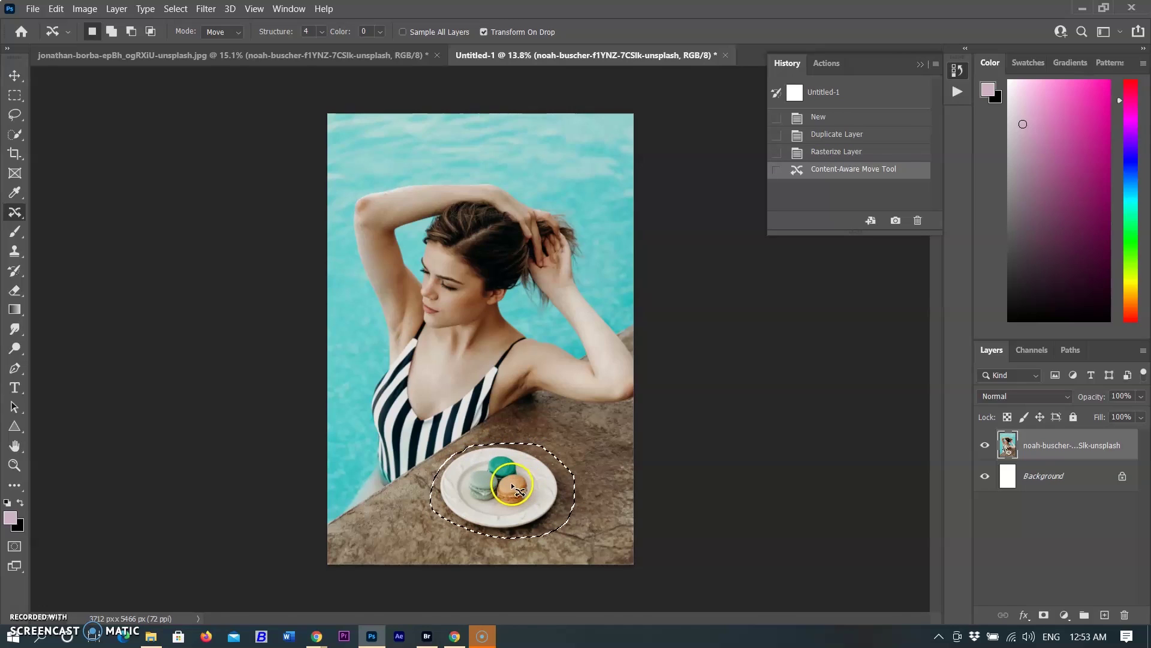
drag(493, 477, 545, 496)
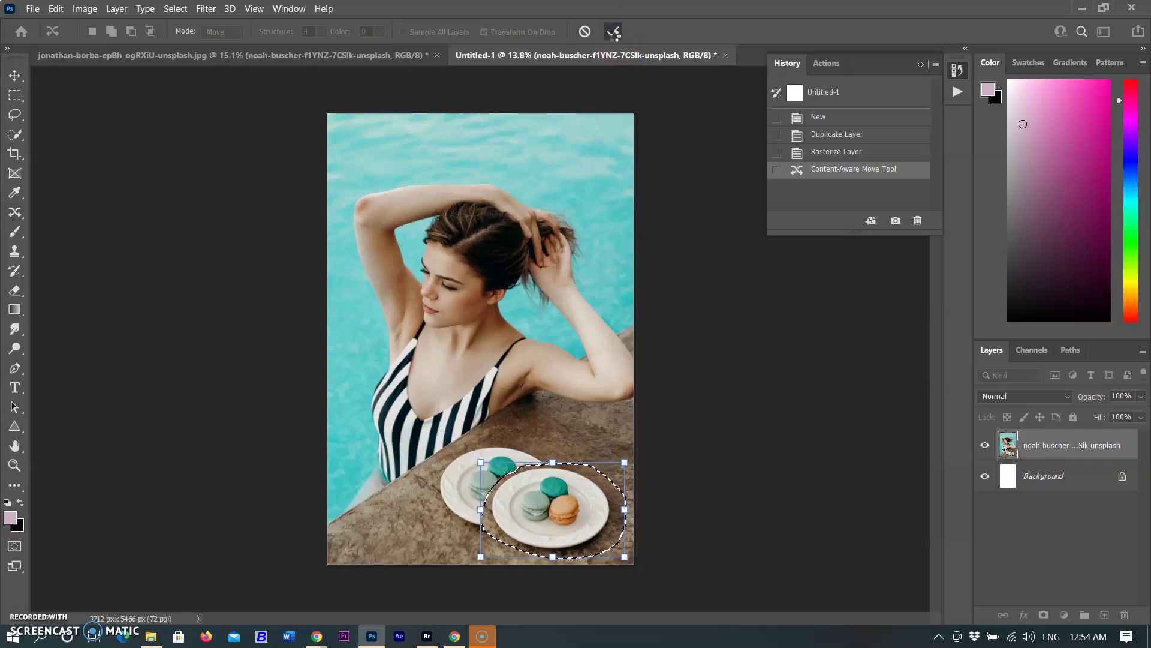
click(613, 31)
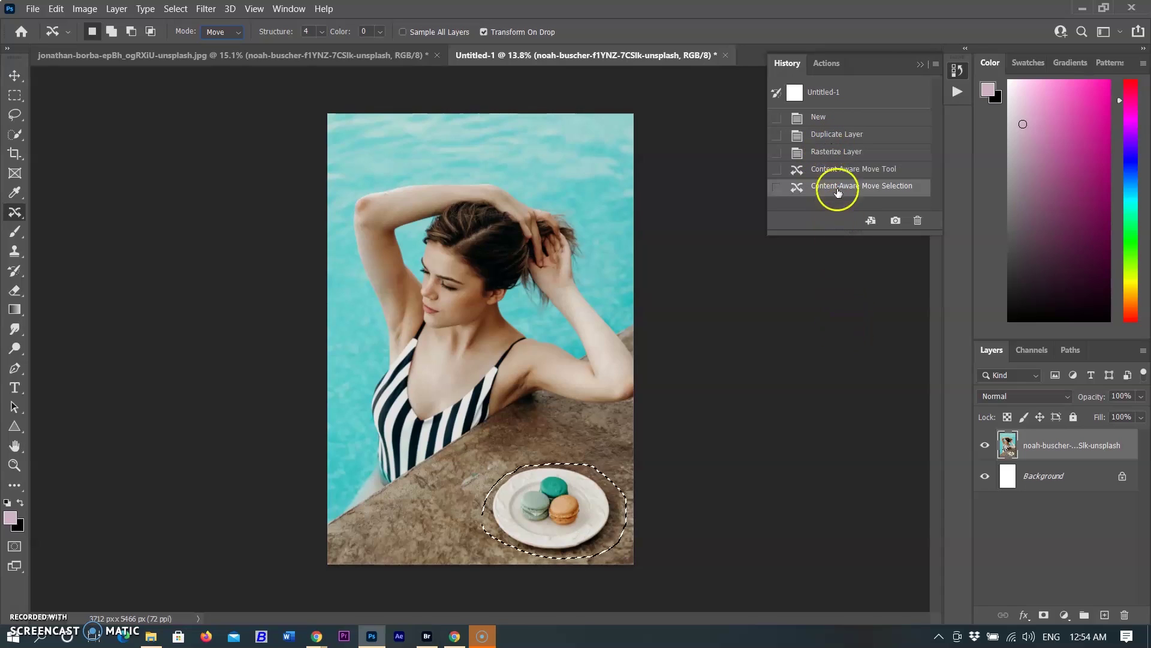
Revert the move in History, deselect, and duplicate the photo onto a copy layer
click(835, 171)
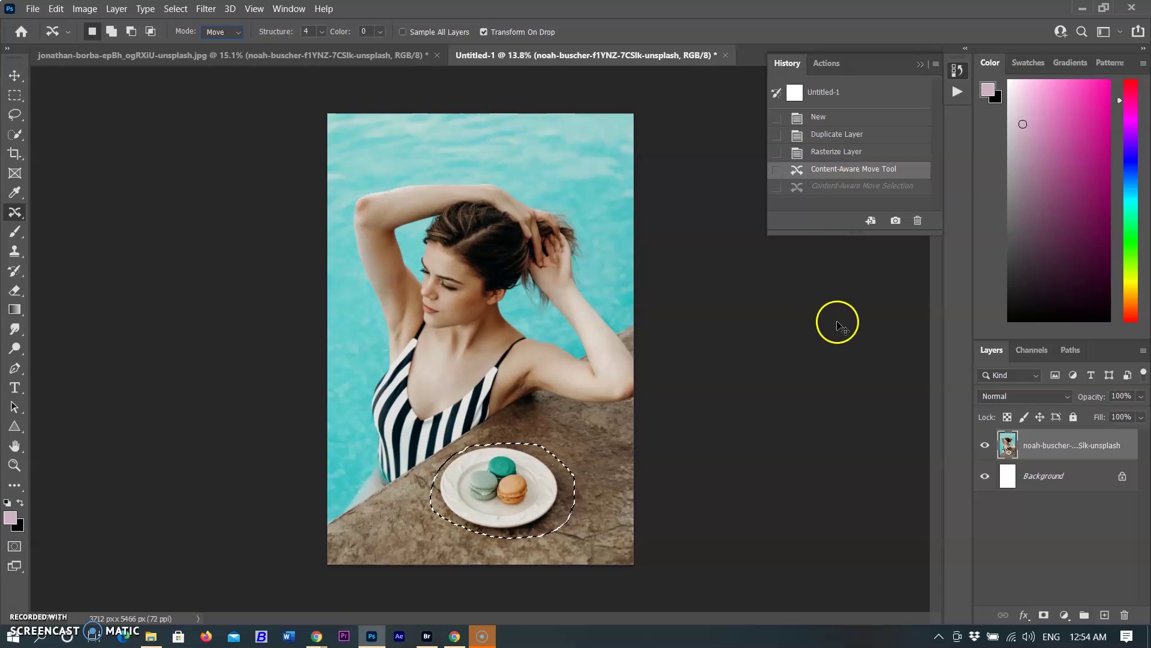
key(ctrl+d)
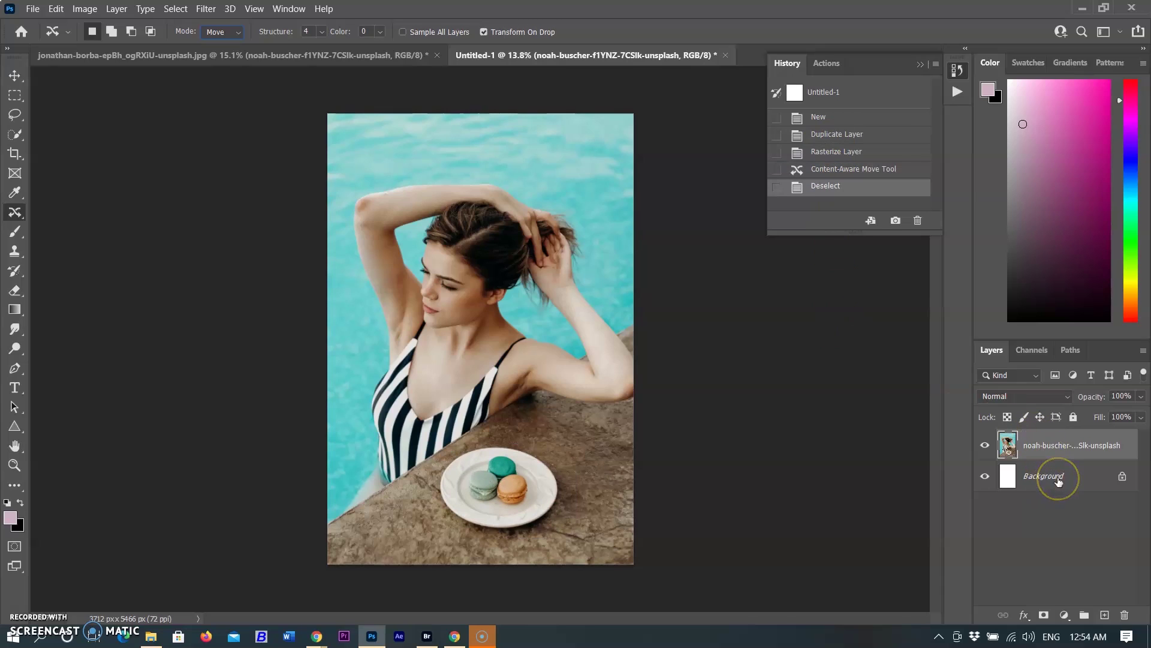
key(ctrl+j)
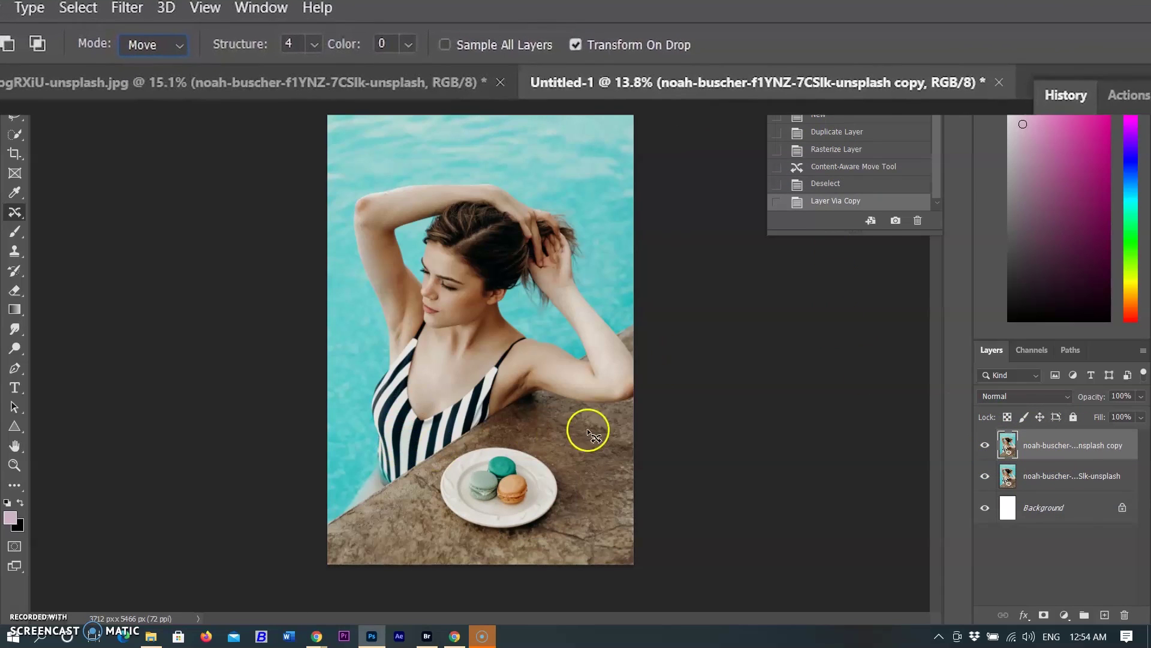
Set Content-Aware Move to Extend, then try a plate copy beside the original and undo it
click(149, 48)
click(134, 90)
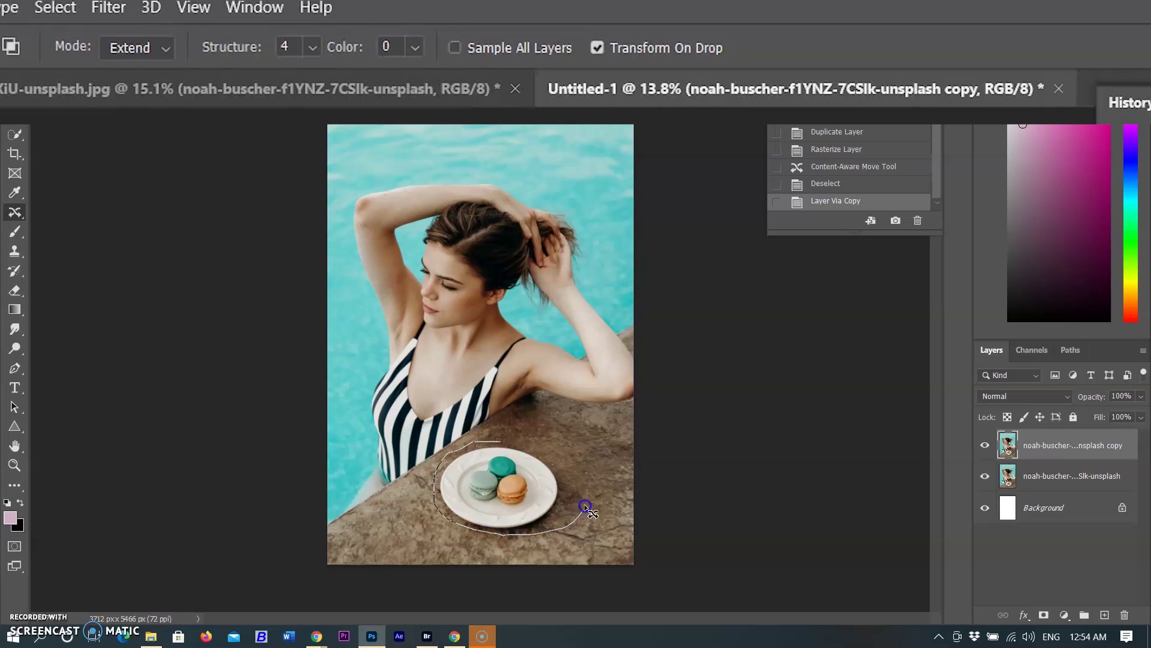
drag(502, 445, 505, 448)
drag(557, 514, 558, 480)
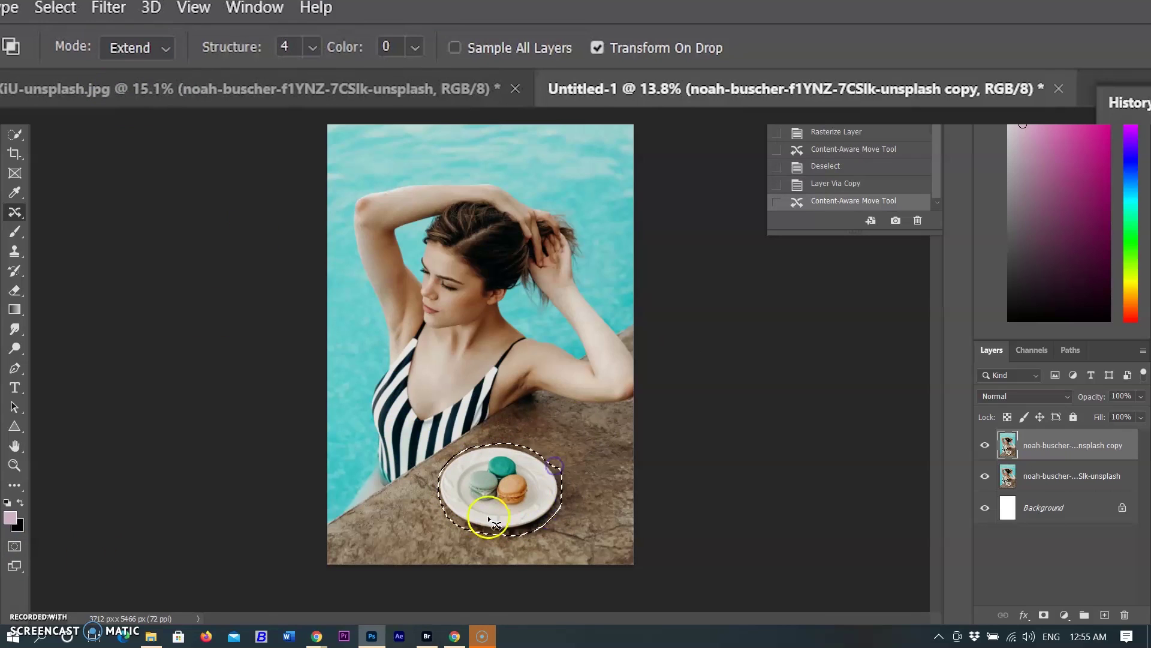
drag(497, 504, 570, 469)
click(825, 46)
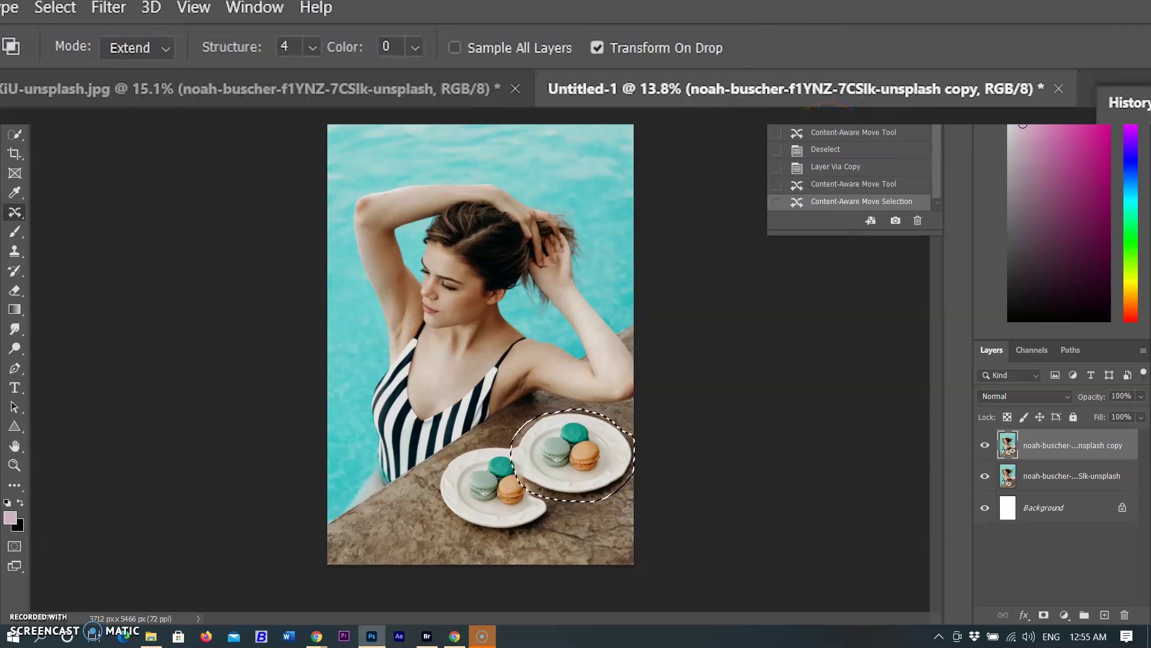
key(ctrl+z)
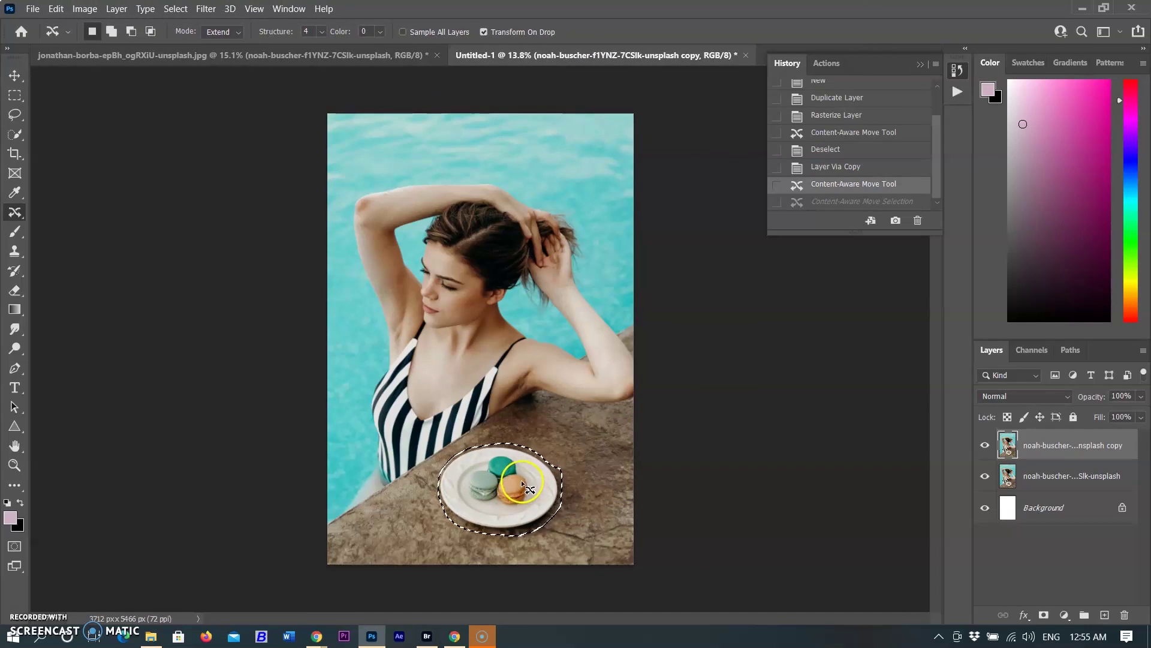
Extend a copy of the plate to the bottom-left corner, commit it, and deselect
drag(527, 490, 409, 554)
click(612, 32)
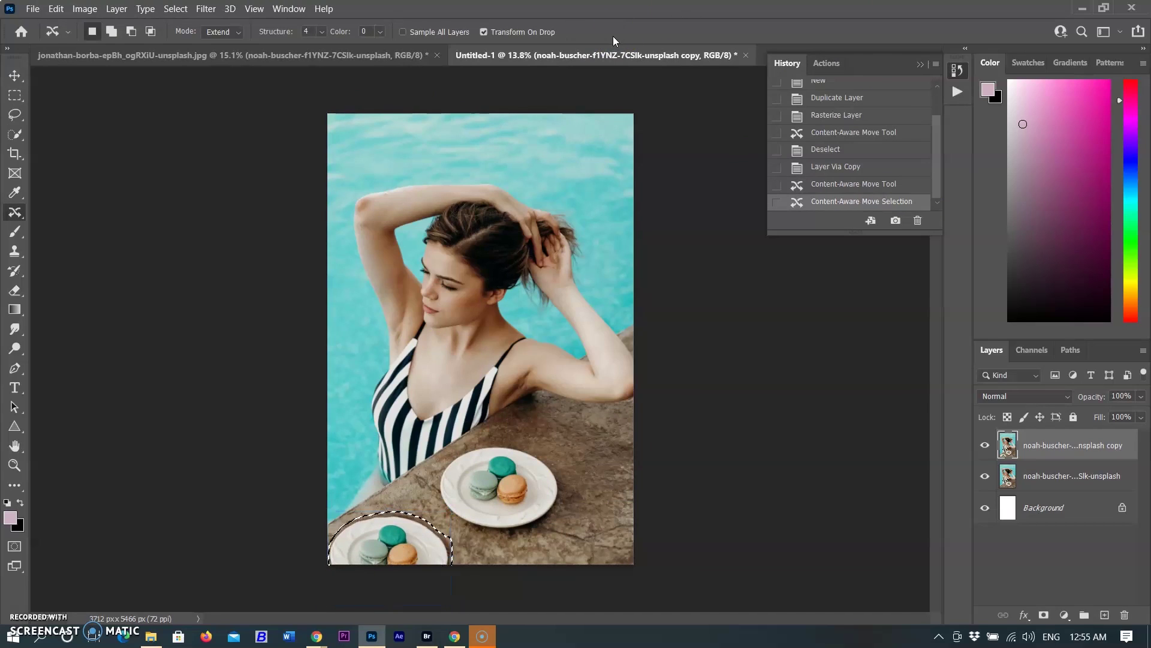
key(ctrl+d)
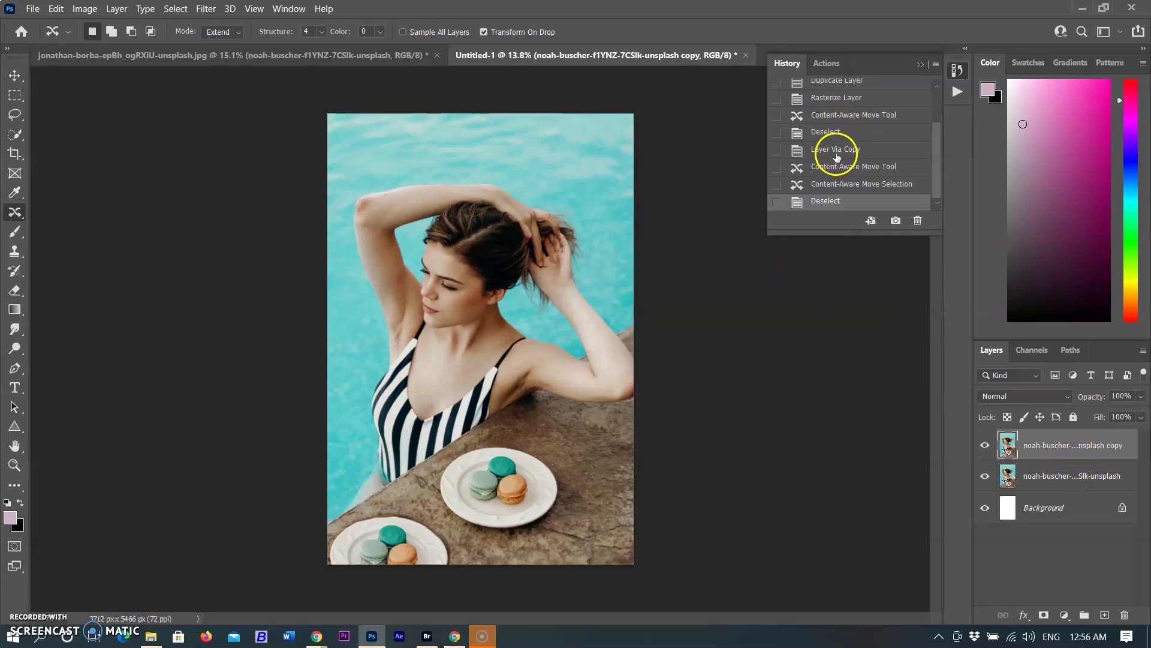
Revert History to Layer Via Copy and pick the Lasso Tool from the selection flyout
click(837, 150)
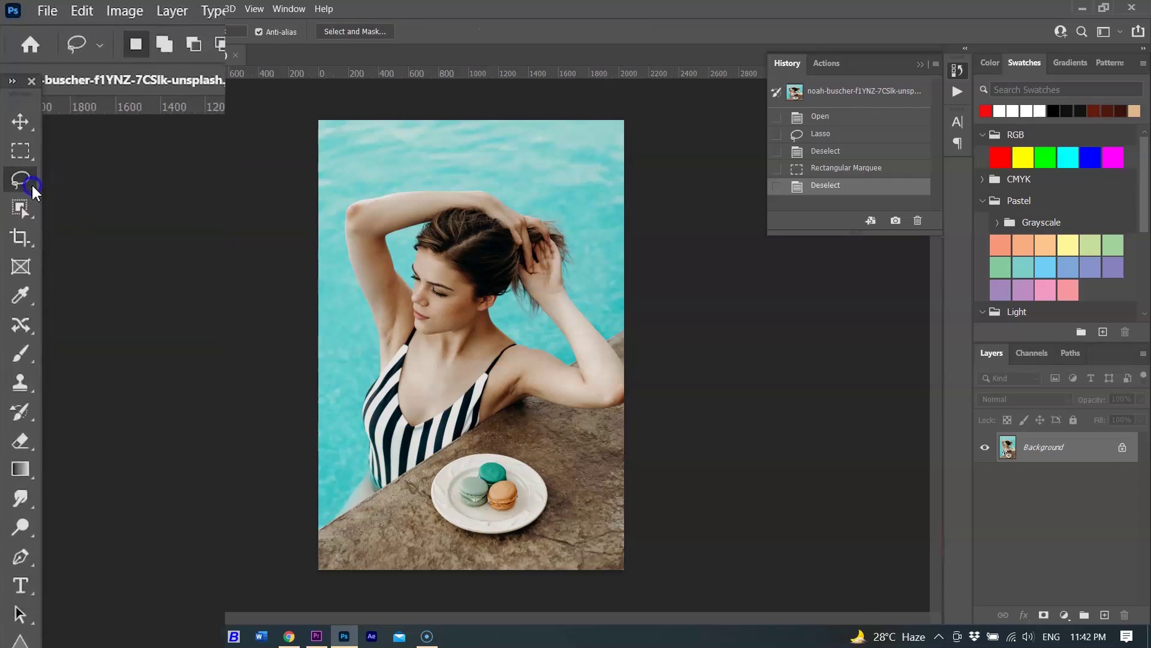
right_click(15, 122)
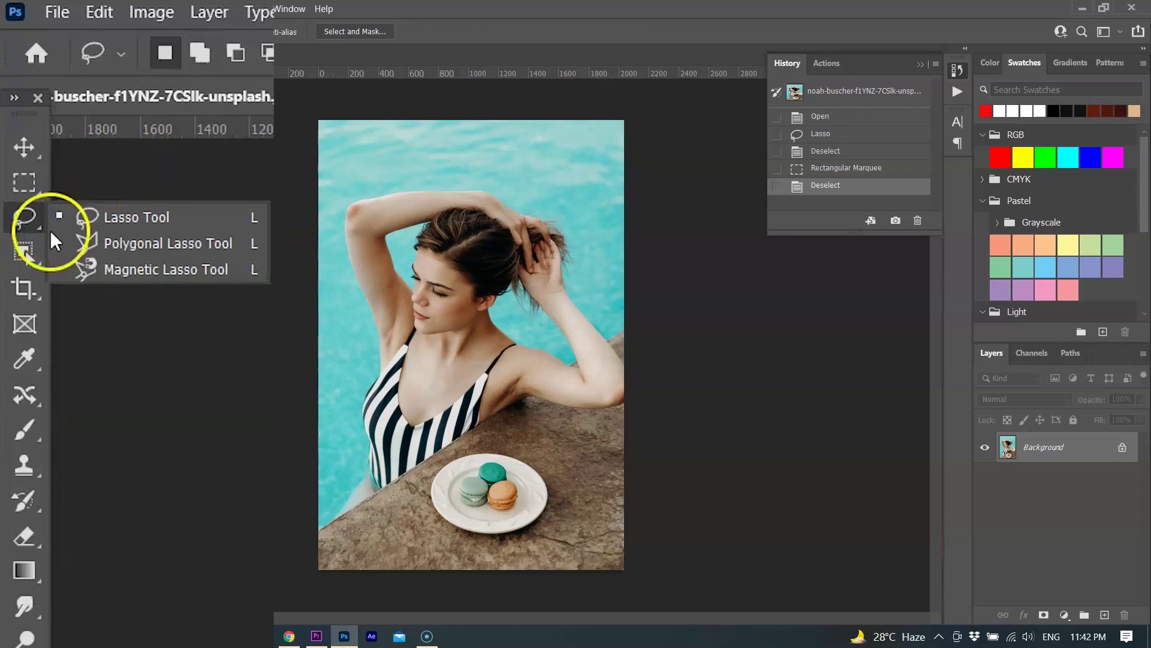
click(147, 227)
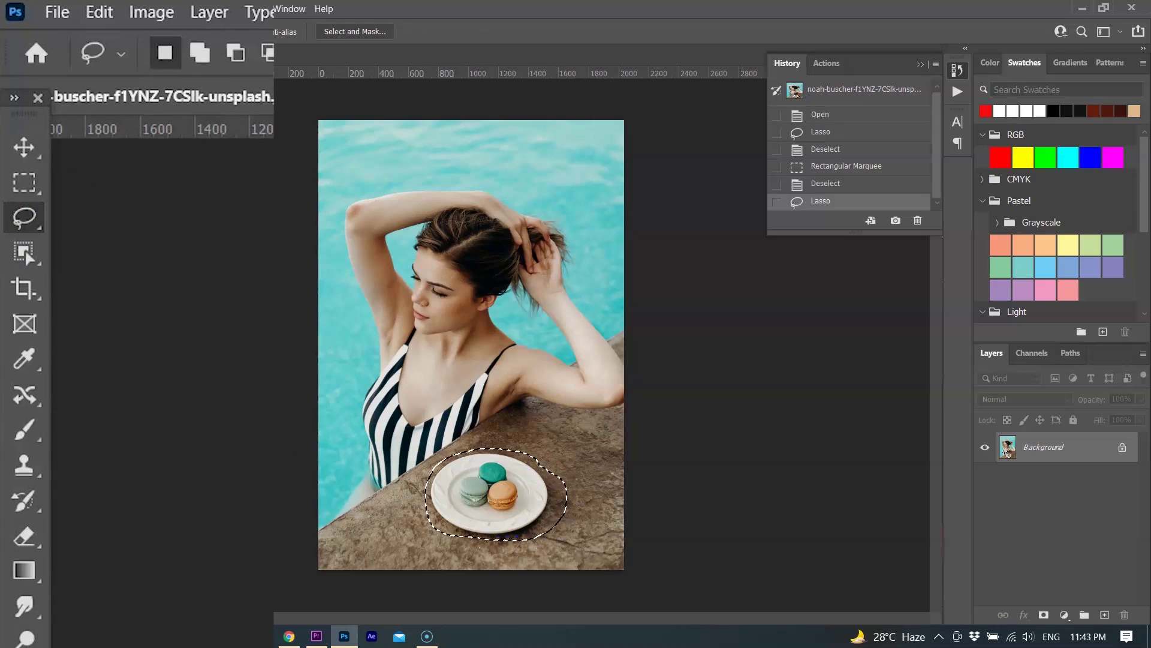
Run Edit > Content-Aware Fill on the macaron plate selection
click(65, 9)
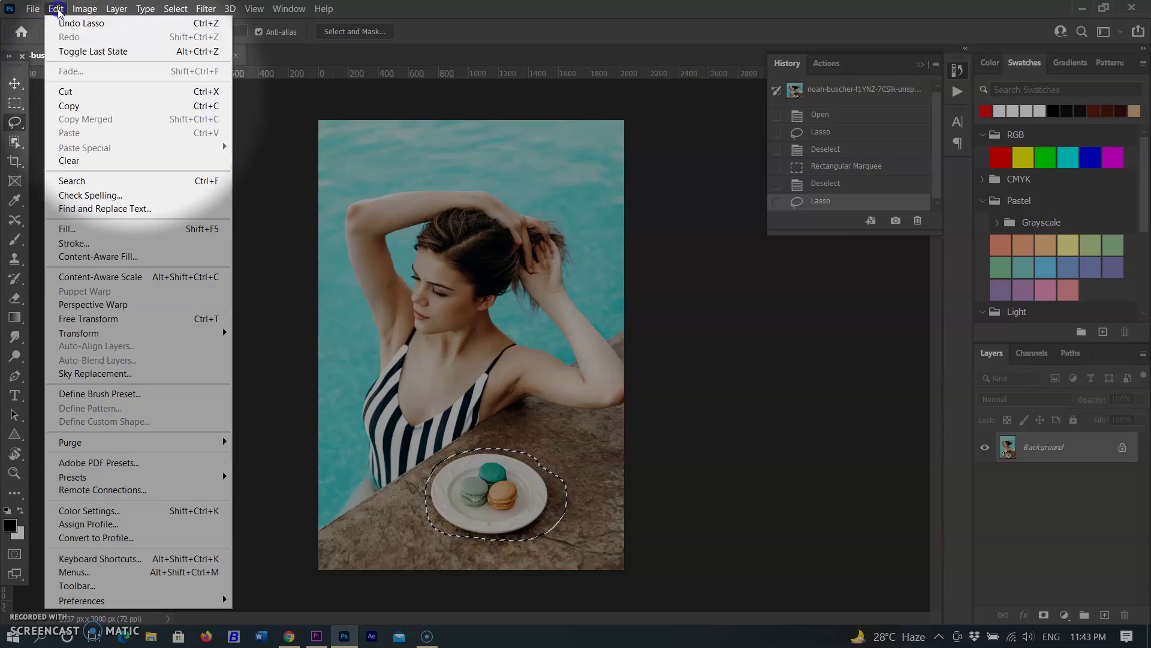
click(107, 257)
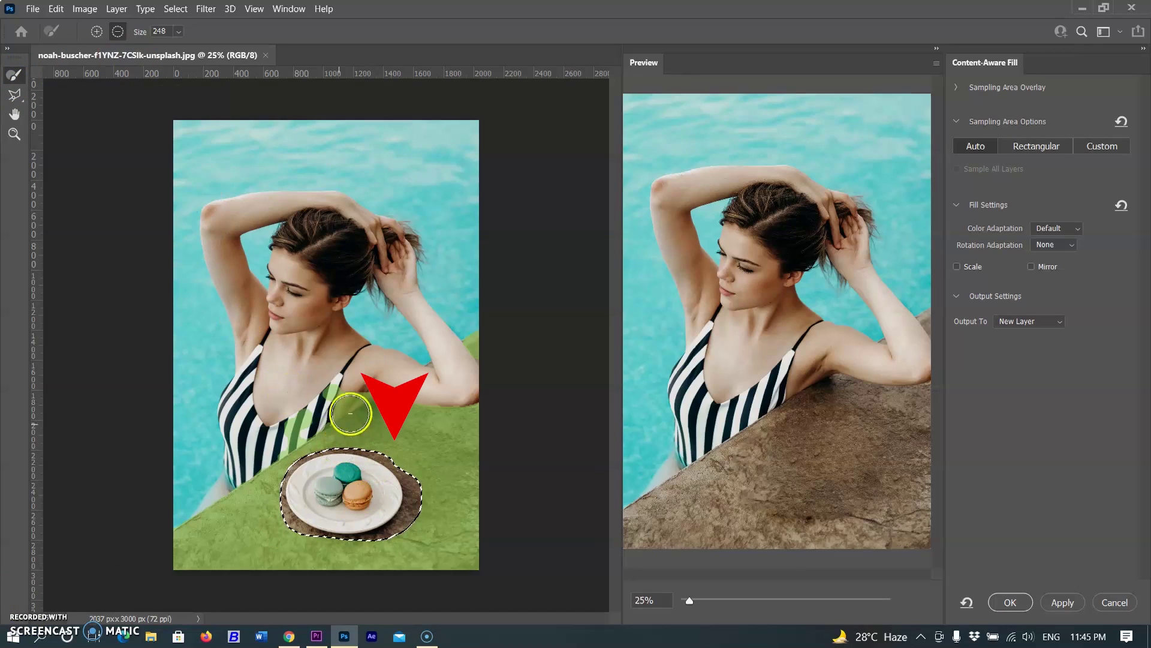
Paint the green sampling area over the ledge, water, right edge and bottom, dismissing the brush alert
mouse_move(354, 401)
mouse_down()
mouse_move(318, 396)
mouse_move(354, 396)
mouse_up()
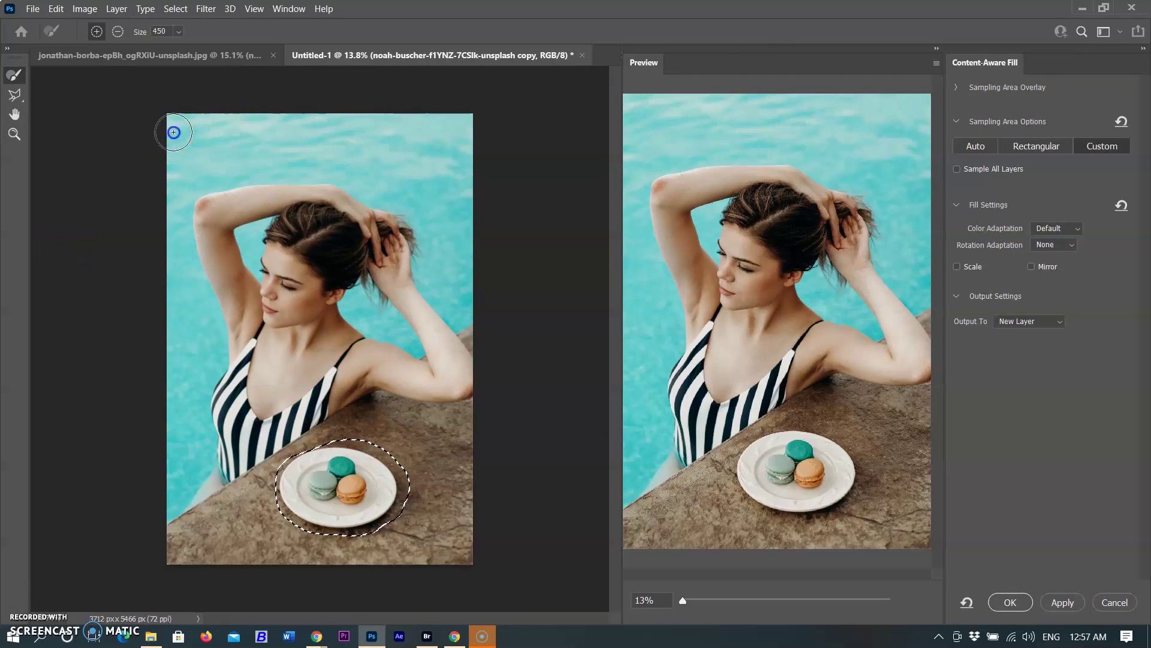
mouse_move(172, 128)
mouse_down()
mouse_move(306, 117)
mouse_move(164, 152)
mouse_move(418, 130)
mouse_move(336, 135)
mouse_move(493, 139)
mouse_move(259, 149)
mouse_move(462, 157)
mouse_up()
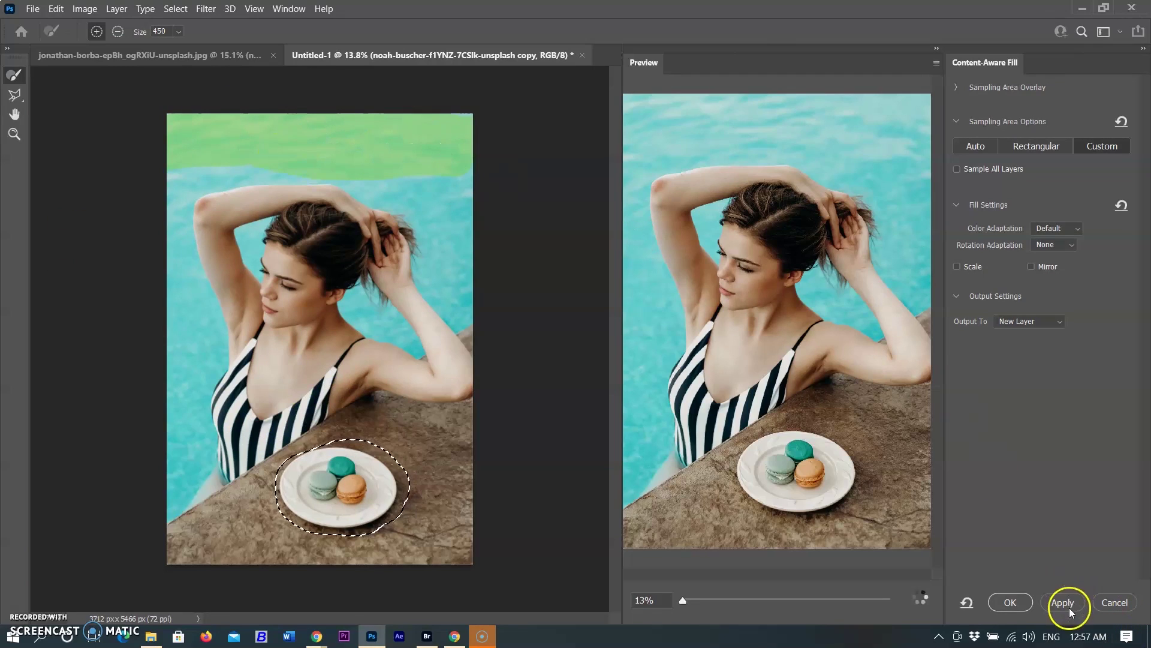
drag(844, 471, 819, 433)
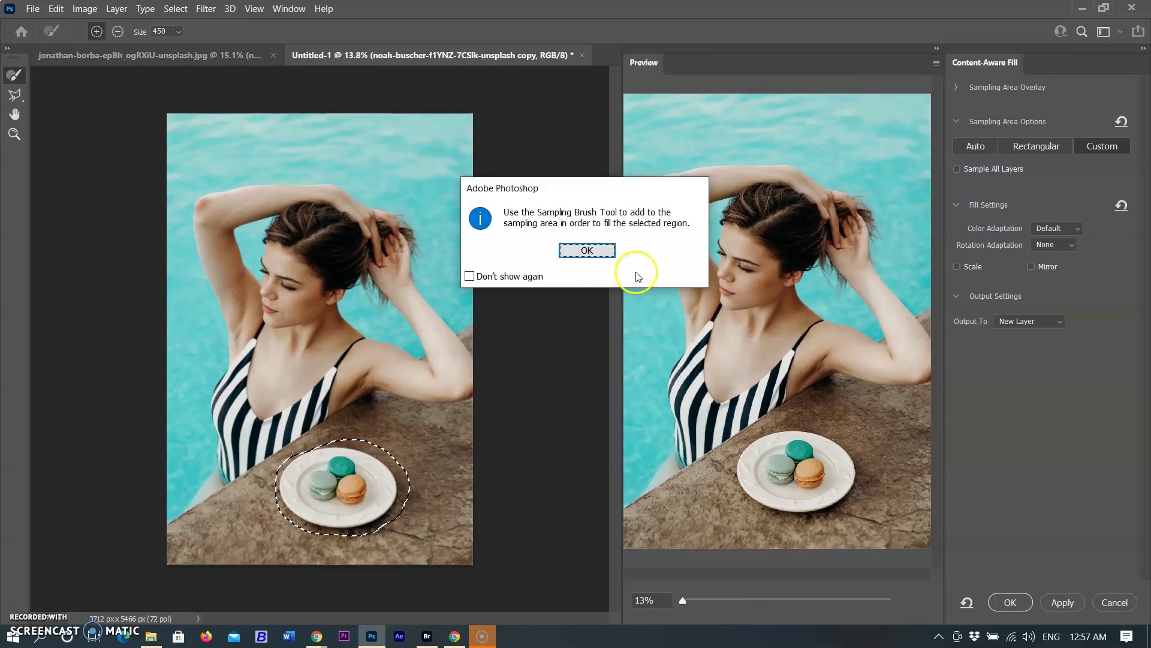
click(589, 249)
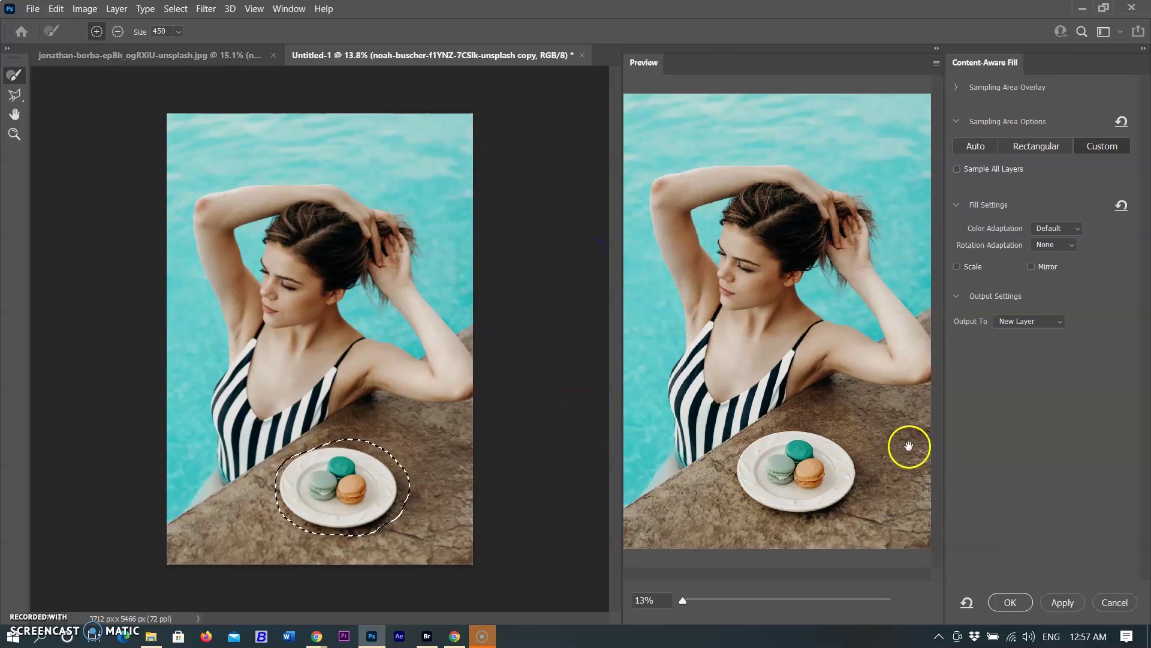
mouse_move(461, 433)
mouse_down()
mouse_move(454, 489)
mouse_move(342, 548)
mouse_move(223, 532)
mouse_move(253, 544)
mouse_up()
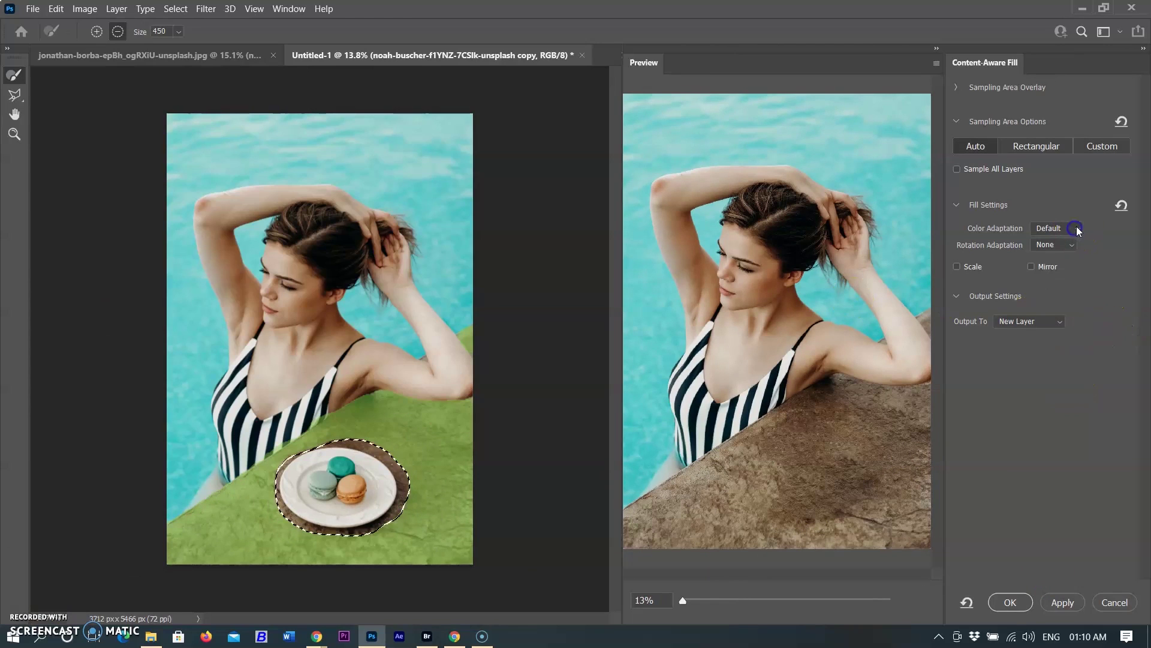
Try Color Adaptation Default and High in the fill settings, ending on High
click(1063, 229)
click(1050, 253)
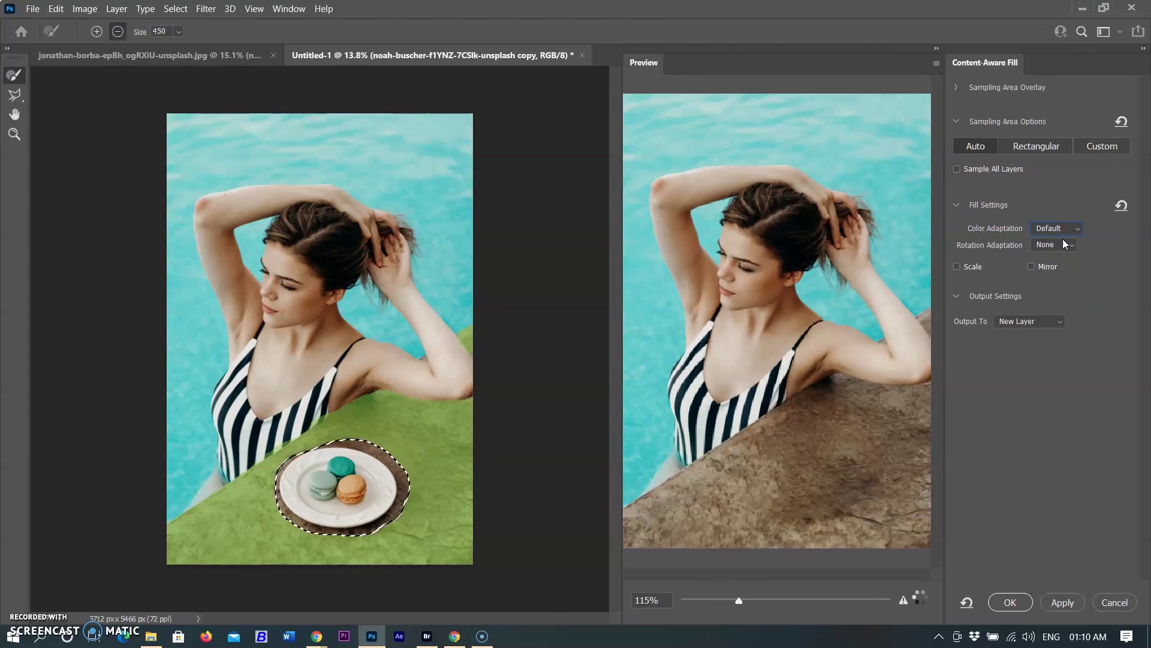
click(1065, 229)
click(1054, 262)
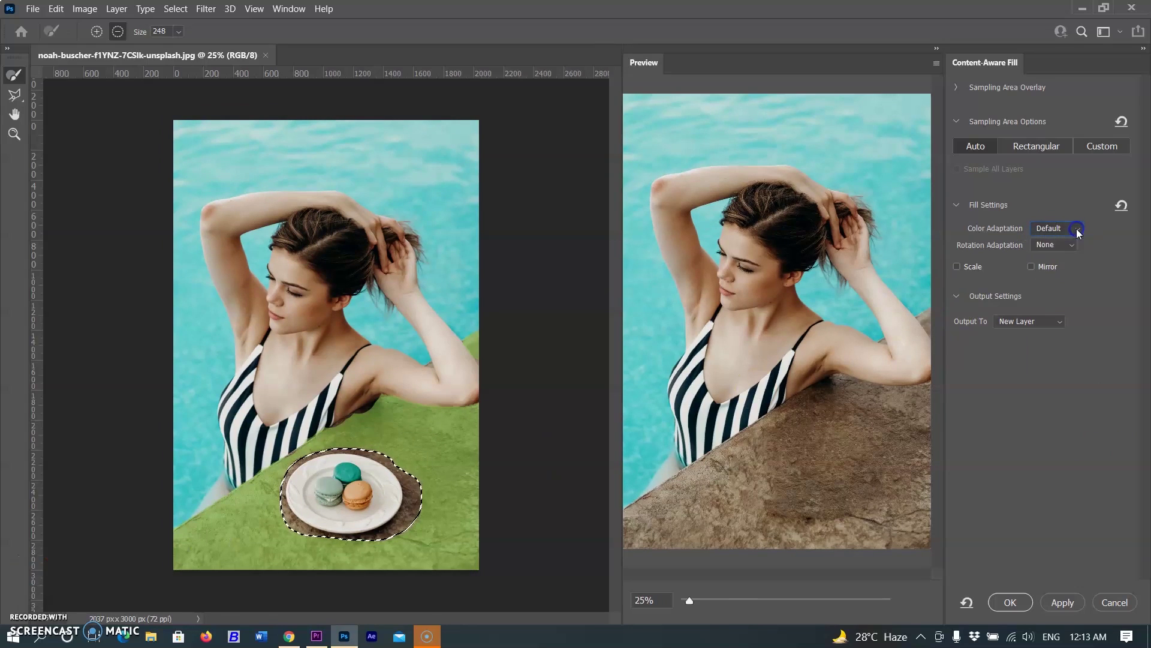
click(1077, 230)
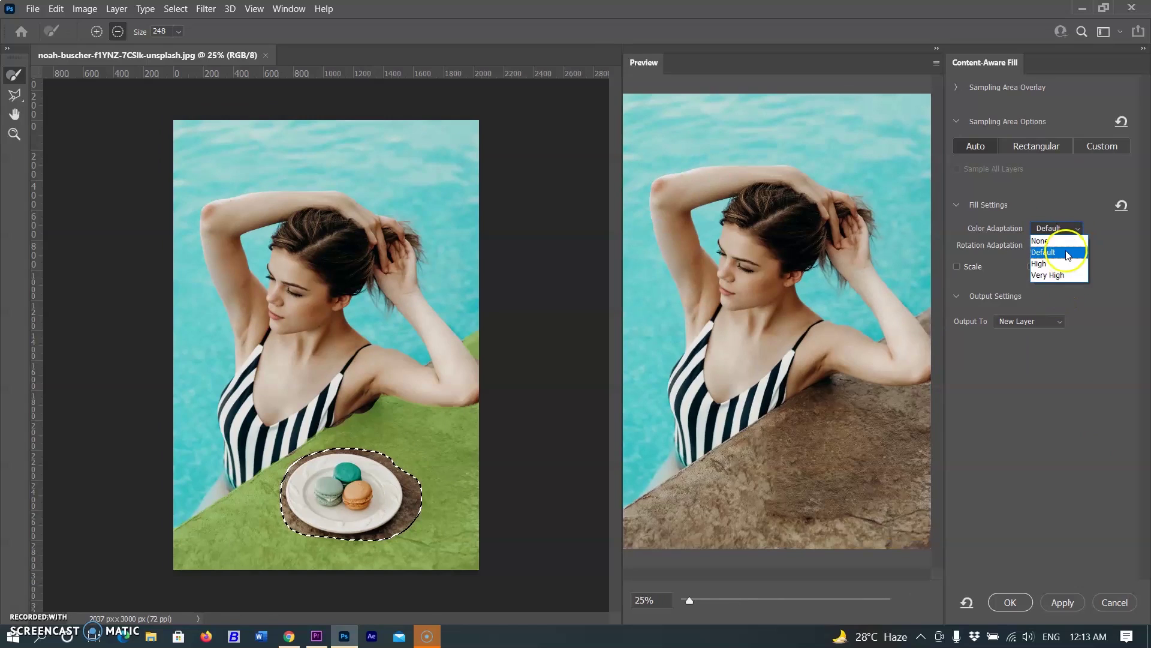
click(1059, 229)
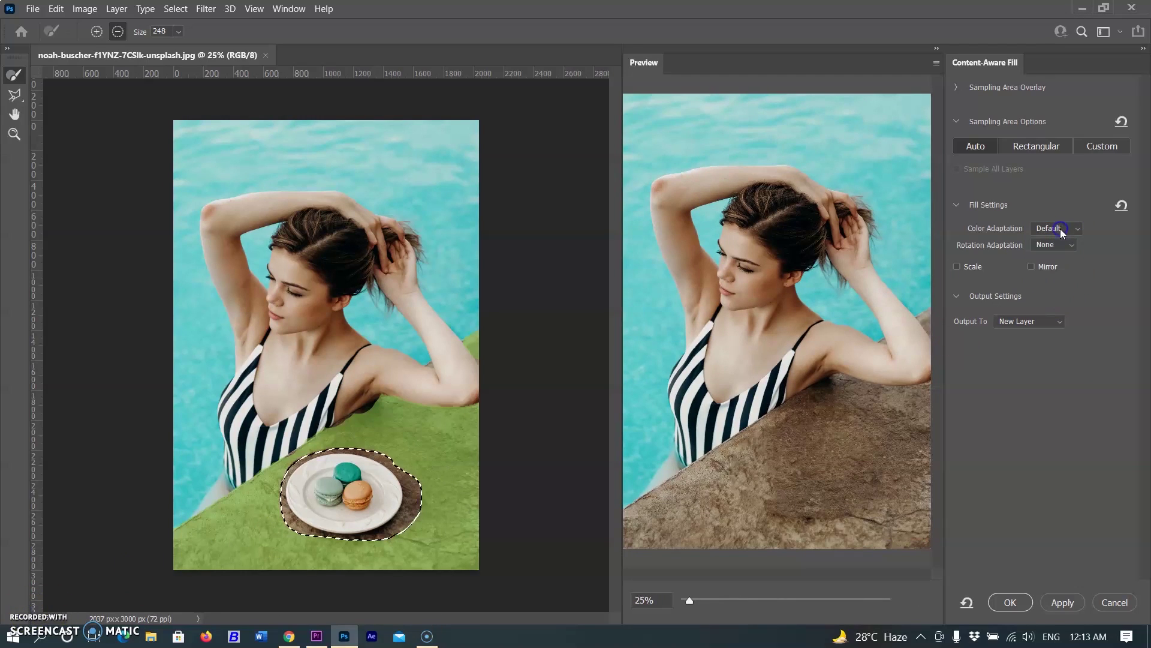
click(1066, 232)
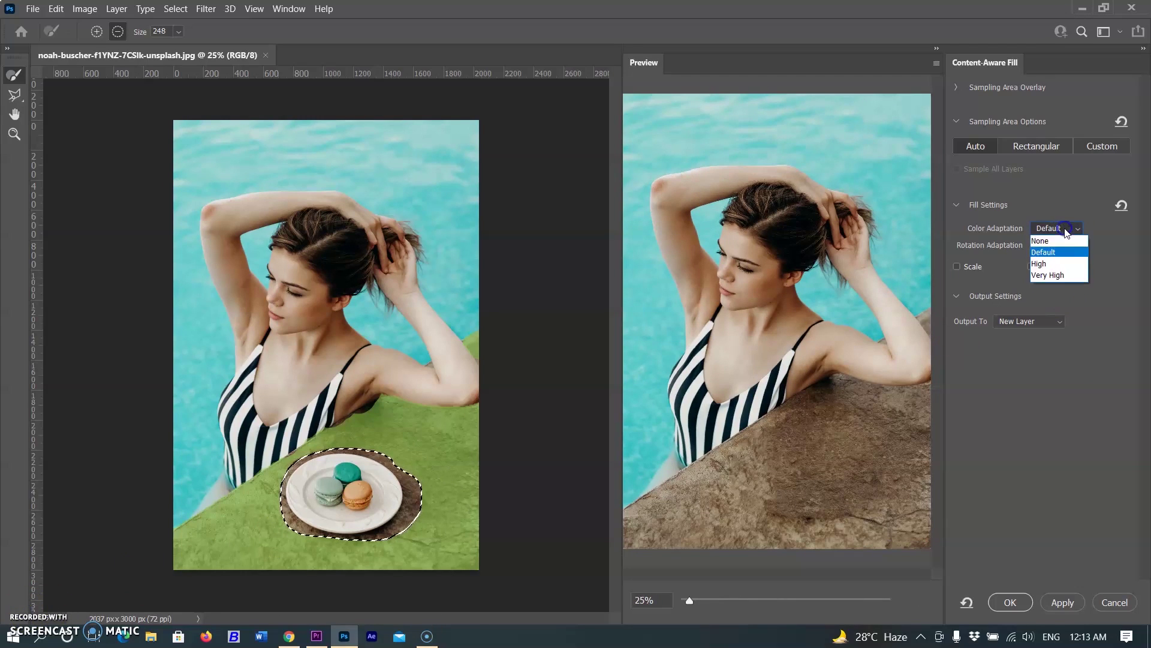
click(1057, 257)
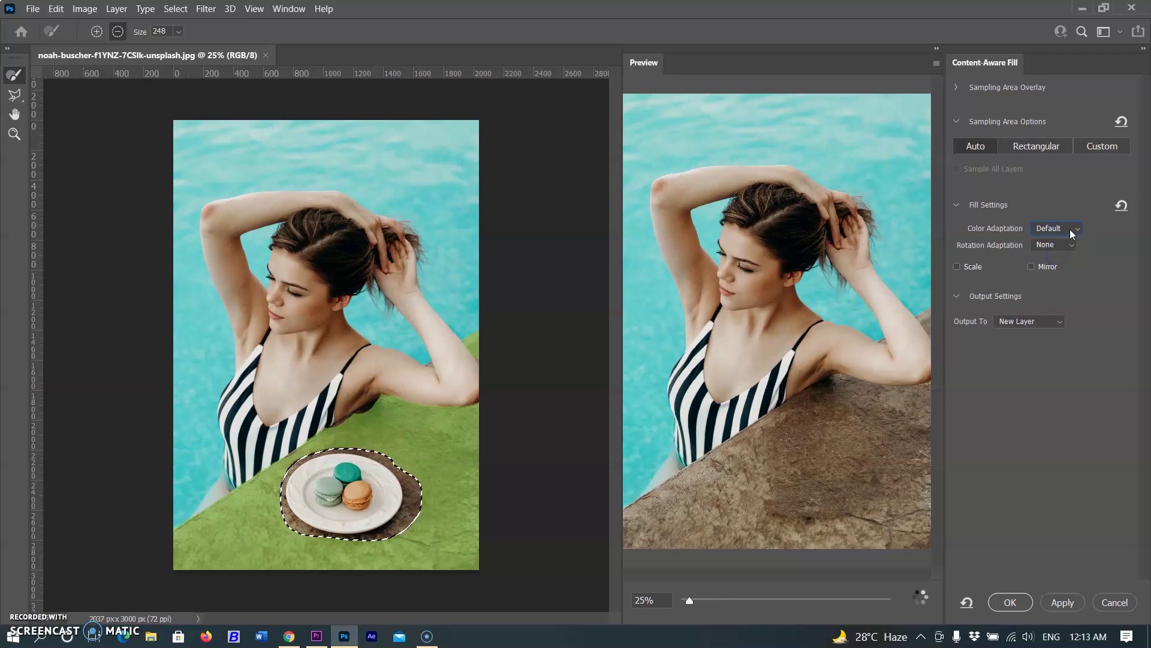
click(1072, 232)
click(1047, 261)
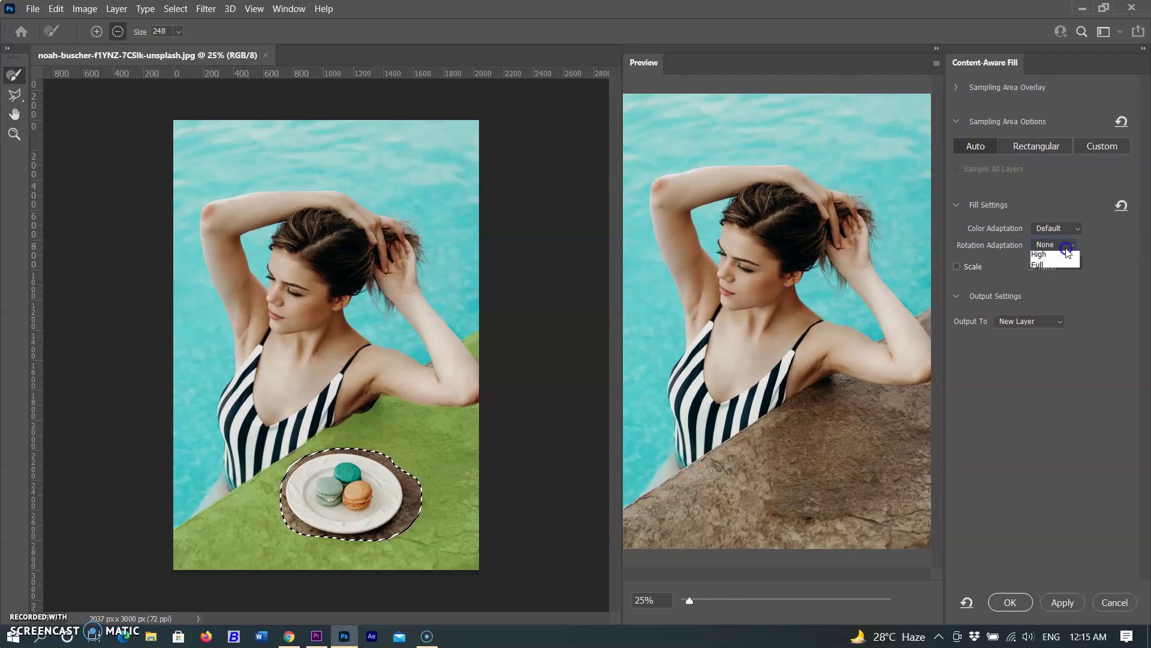
Try Rotation Adaptation Low and Medium, accepting the warning dialogs
click(1059, 245)
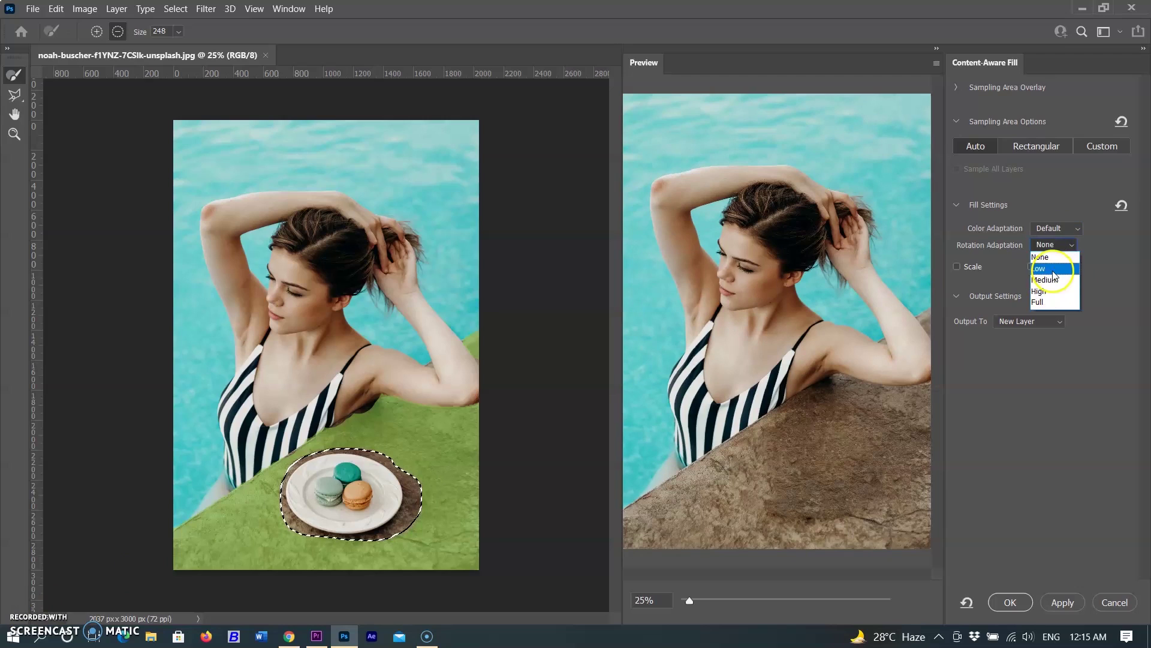
click(1056, 274)
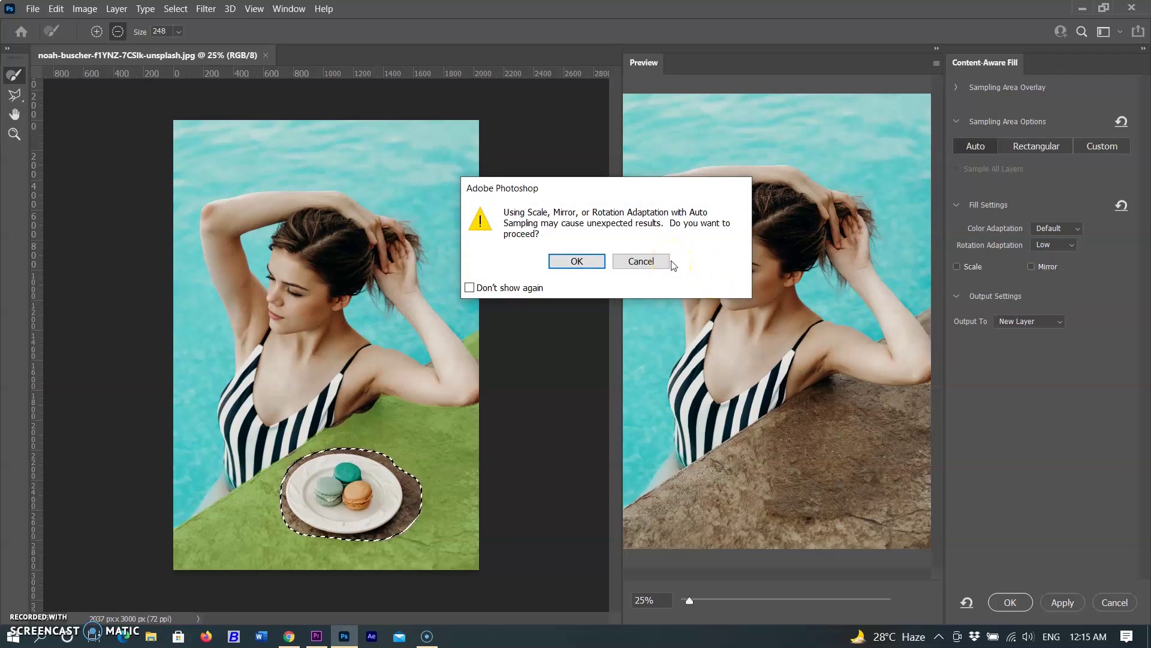
click(576, 261)
click(1060, 245)
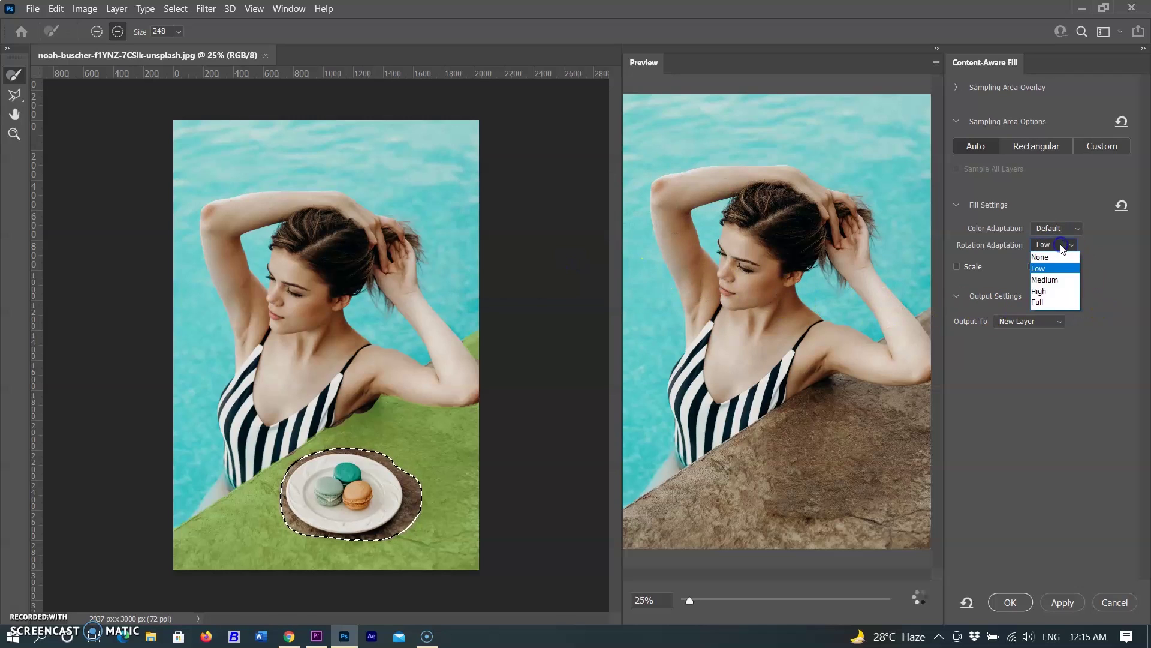
click(1045, 279)
click(575, 260)
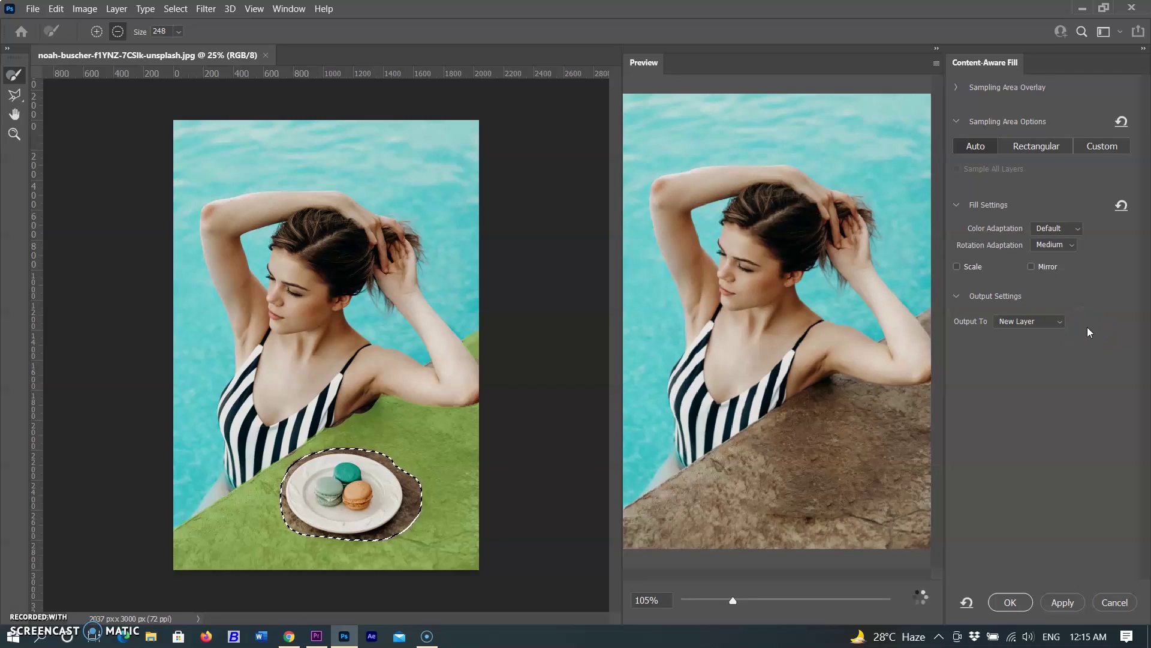
Enable Mirror for the fill and accept the mirrored-sampling warning
mouse_move(1043, 270)
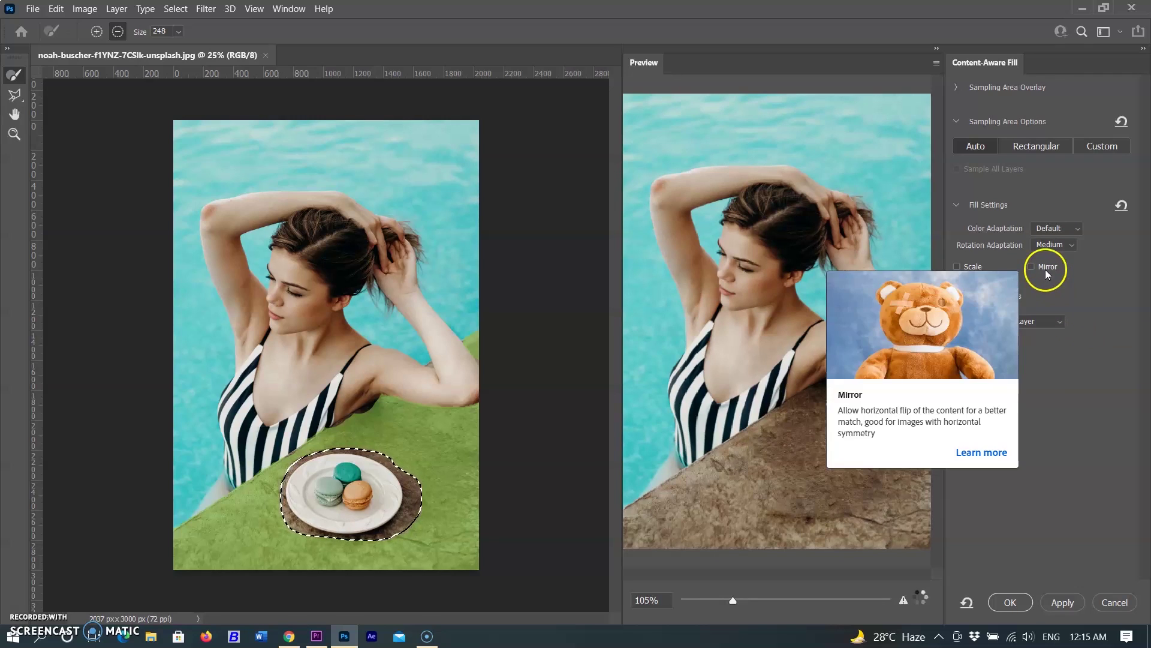
click(1032, 266)
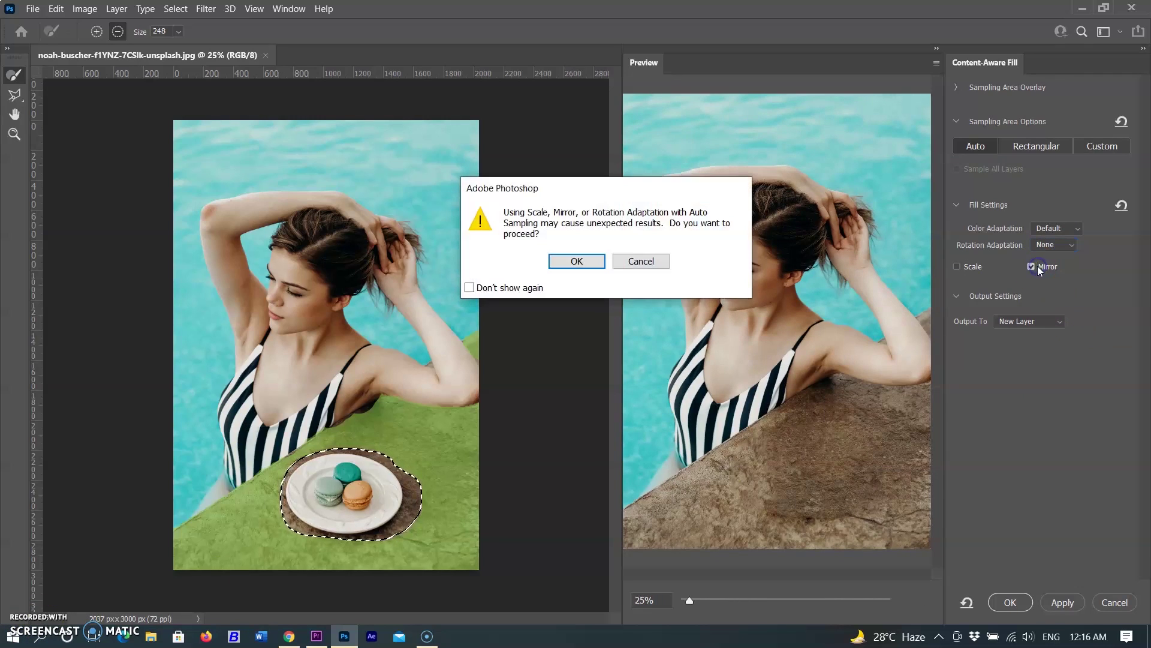
click(599, 265)
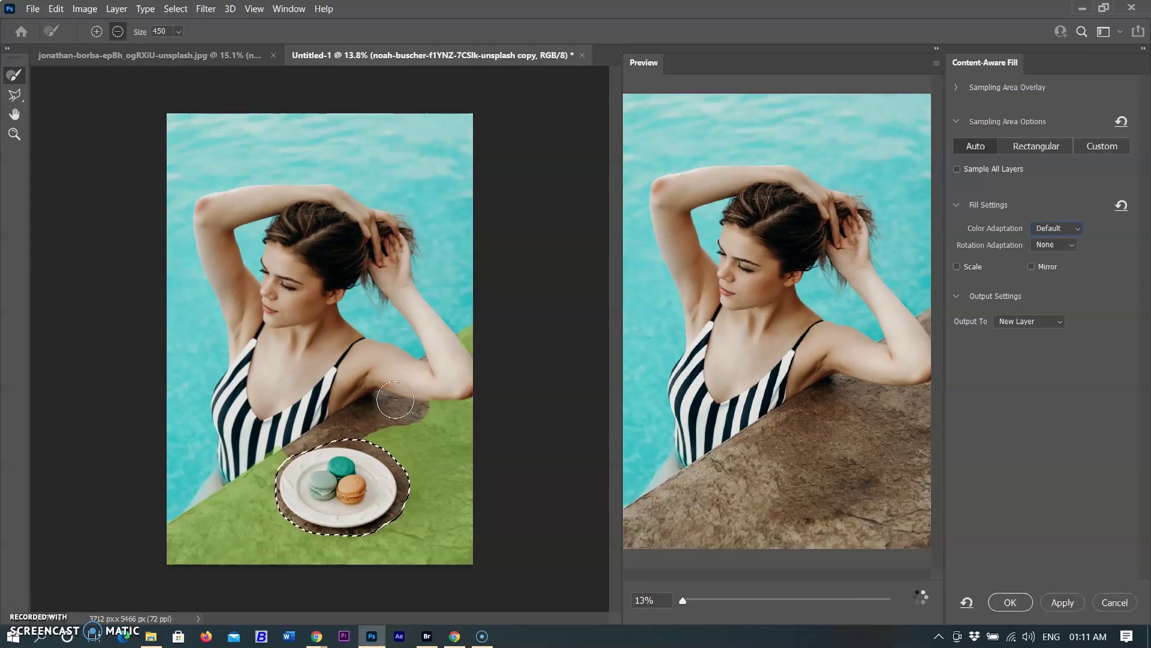
Refine the sampling area around the rock and apply the fill as a new layer
drag(396, 400, 431, 426)
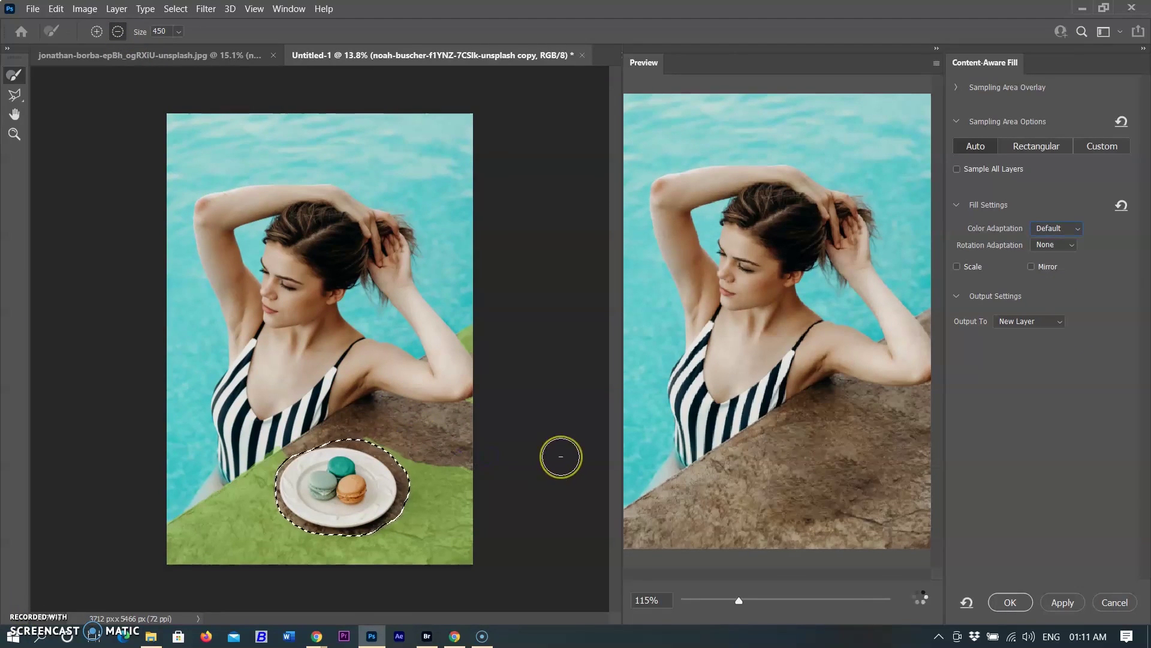
mouse_move(558, 490)
mouse_down()
mouse_move(478, 532)
mouse_move(477, 464)
mouse_up()
mouse_move(545, 537)
mouse_down()
mouse_move(452, 493)
mouse_move(433, 420)
mouse_up()
click(427, 481)
click(1065, 234)
click(1062, 603)
Draw a triangular Polygonal Lasso selection around the leftover green patch
click(833, 511)
key(l)
click(592, 250)
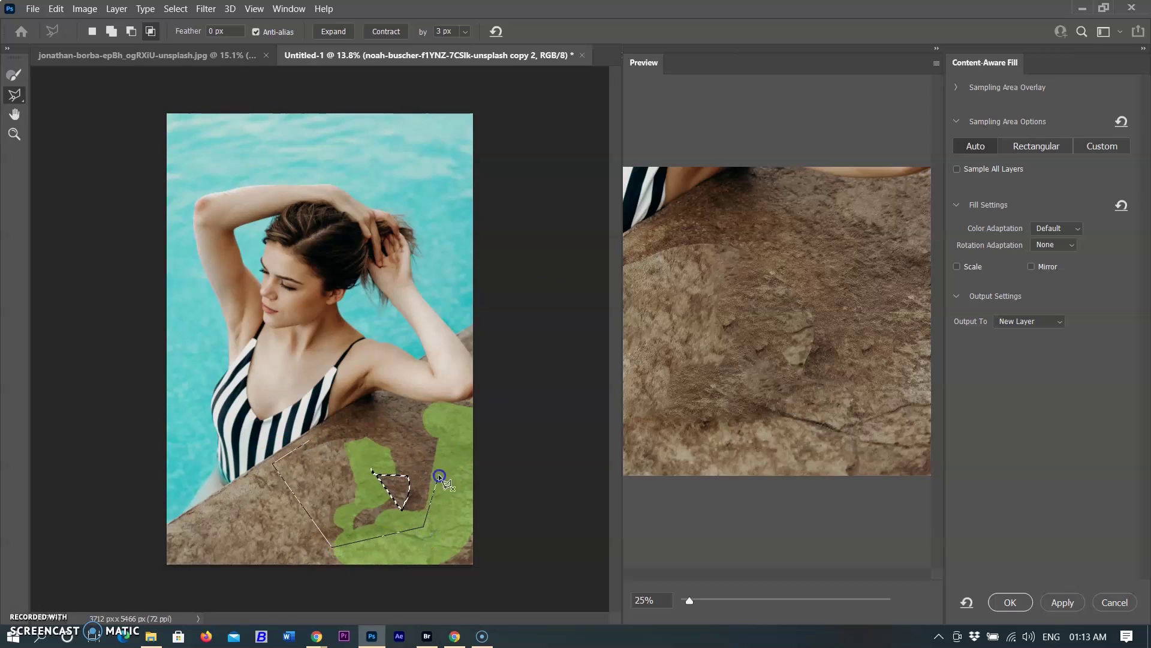
double_click(334, 532)
drag(689, 601, 686, 601)
Add a four-sided outline around the remaining green patch on the rock
key(shift)
click(312, 483)
click(410, 440)
click(426, 511)
click(315, 545)
double_click(378, 461)
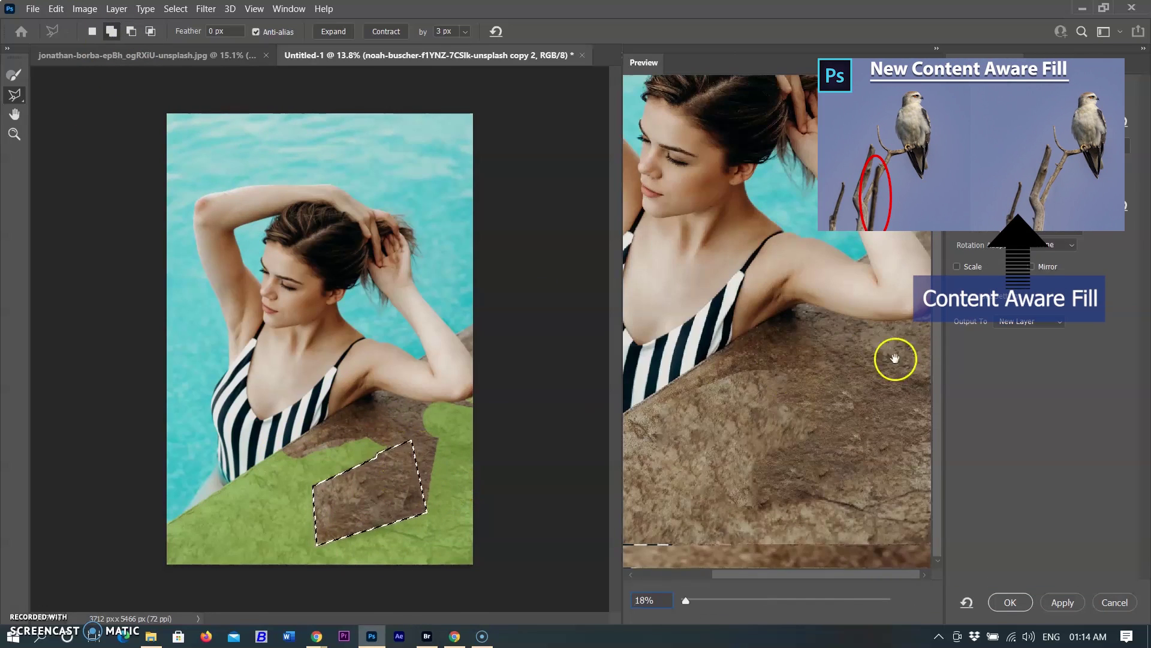
drag(686, 601, 685, 603)
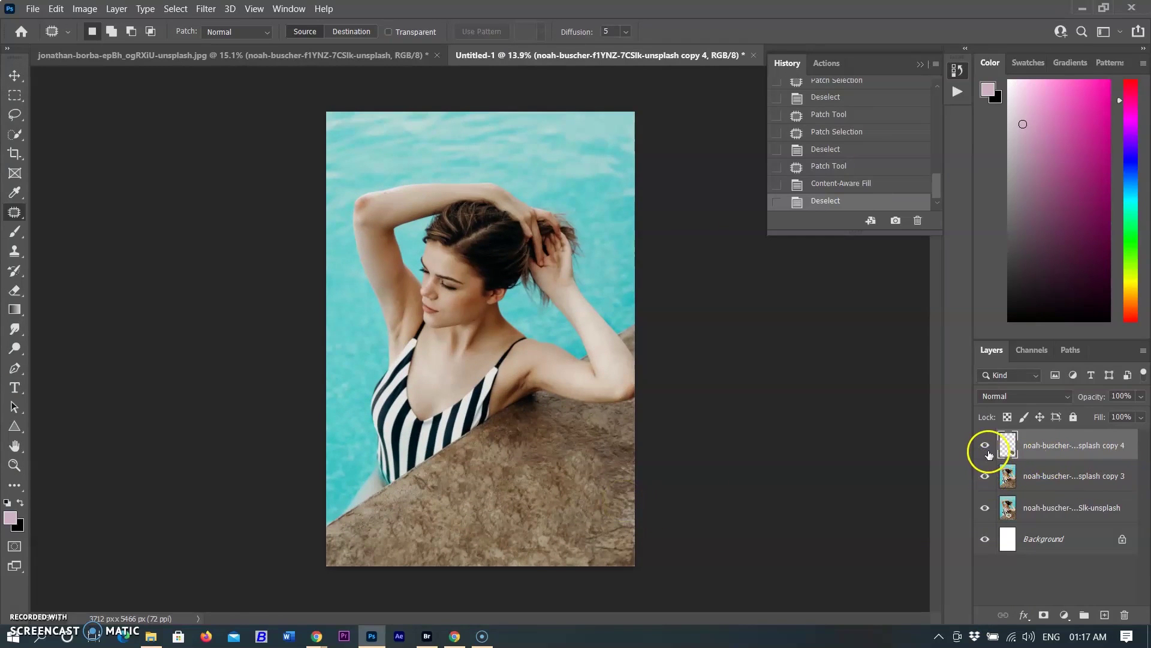
Hide the top fill layer to compare the result with the original
click(989, 450)
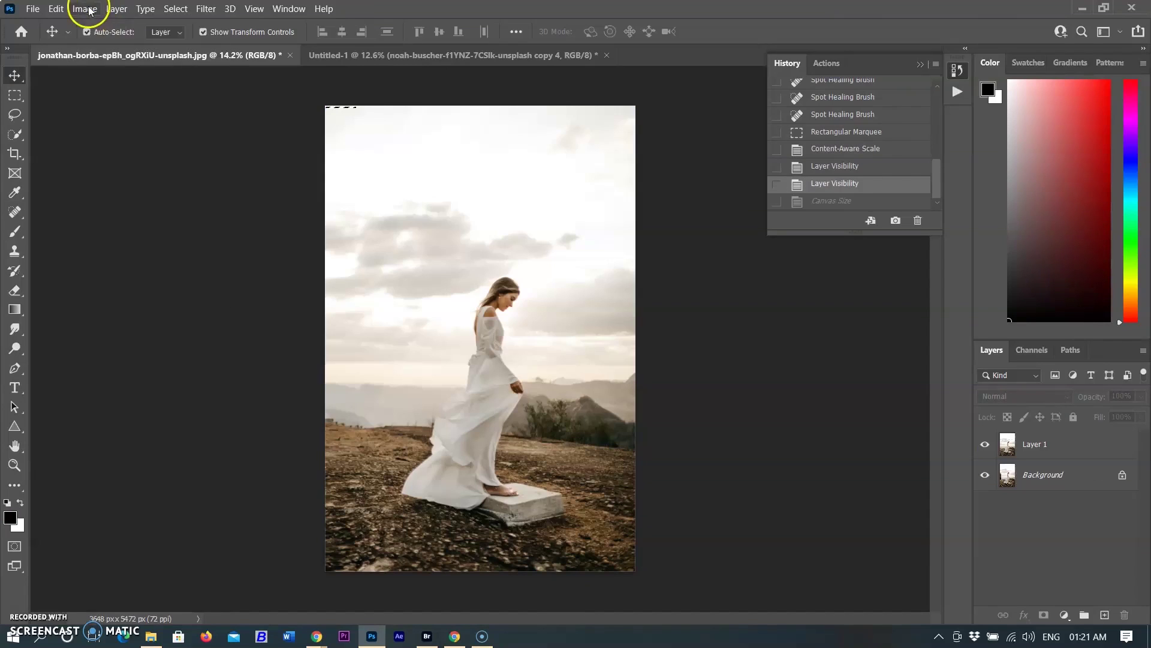
Widen the canvas by 10 percent using Image > Canvas Size
click(84, 8)
click(114, 122)
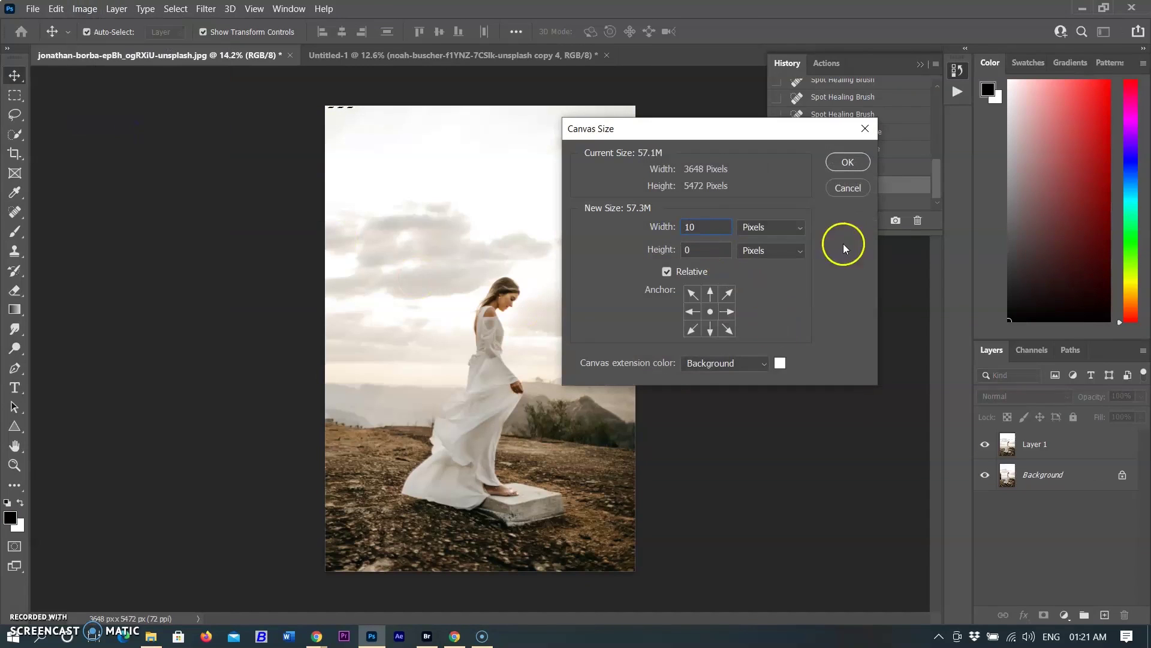
click(791, 235)
click(771, 220)
click(848, 170)
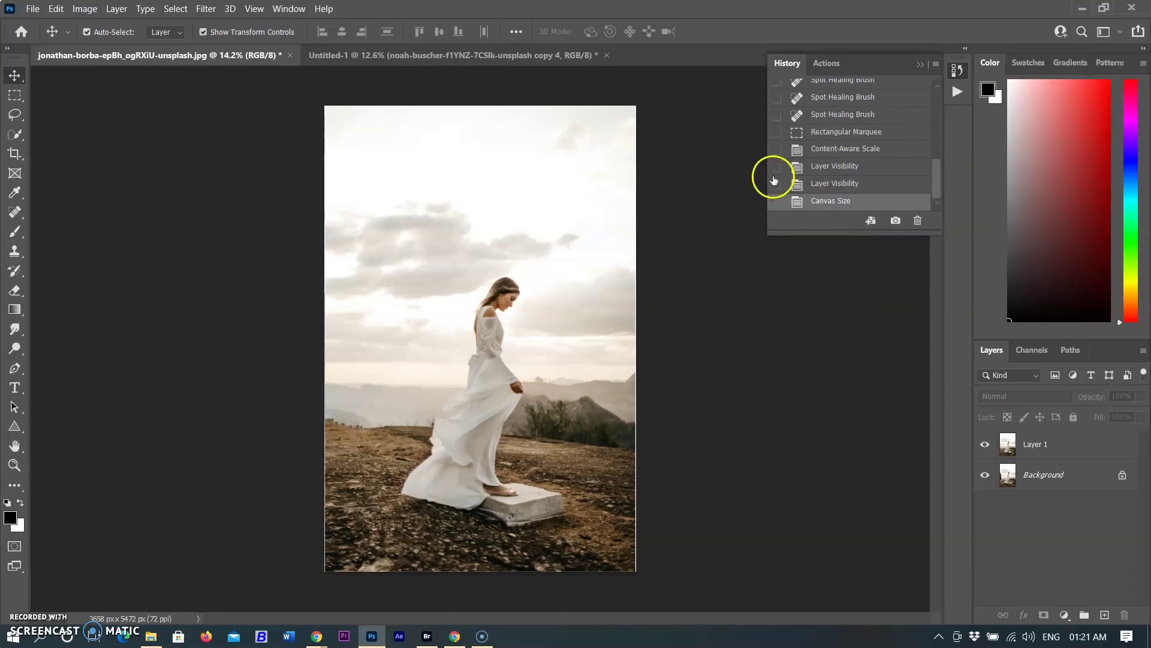
click(91, 16)
click(111, 120)
click(771, 226)
click(762, 241)
double_click(696, 227)
text(10)
key(Return)
Marquee the left strip on Layer 1 and Content-Aware Scale it out to the canvas edge
click(15, 95)
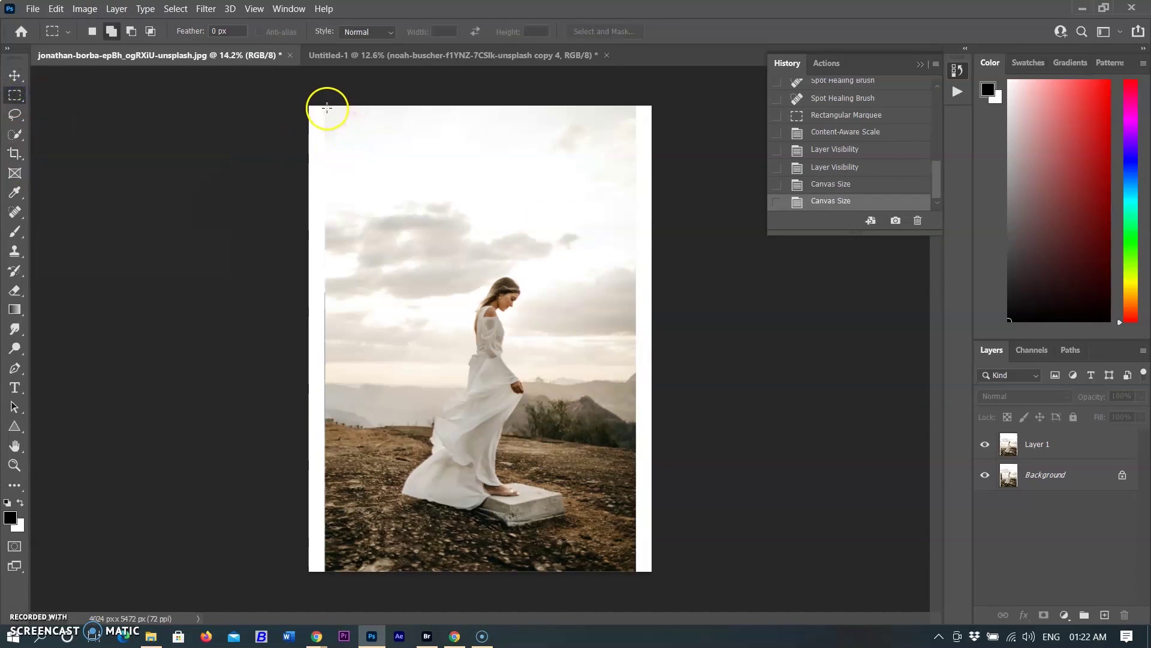
drag(327, 109, 350, 572)
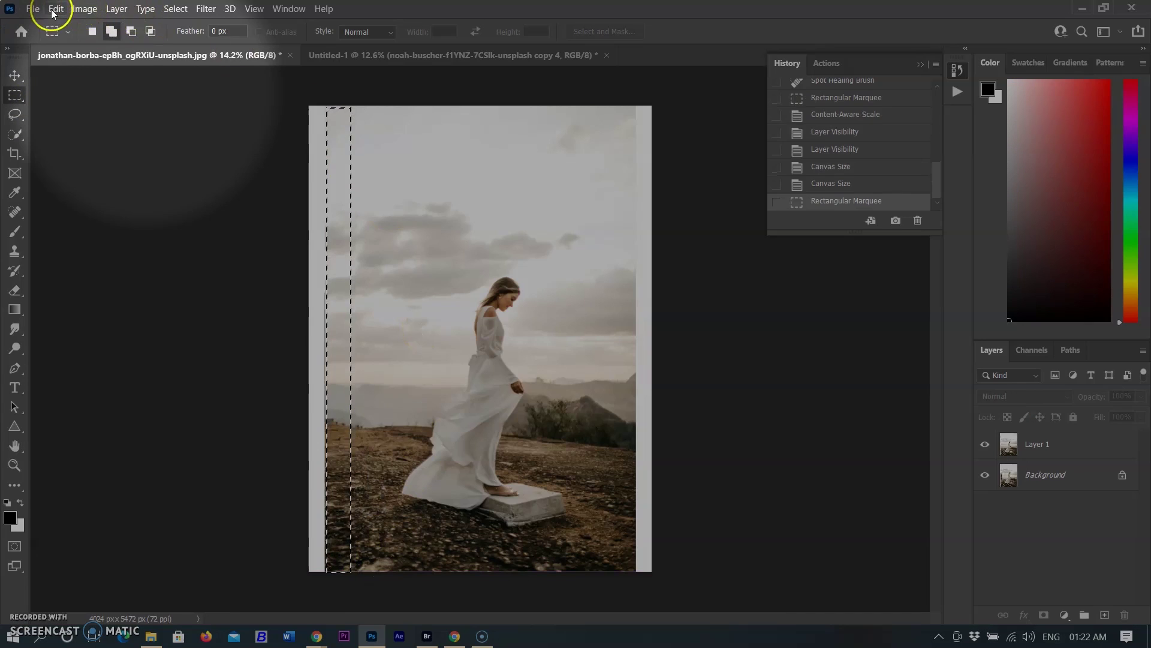
click(53, 8)
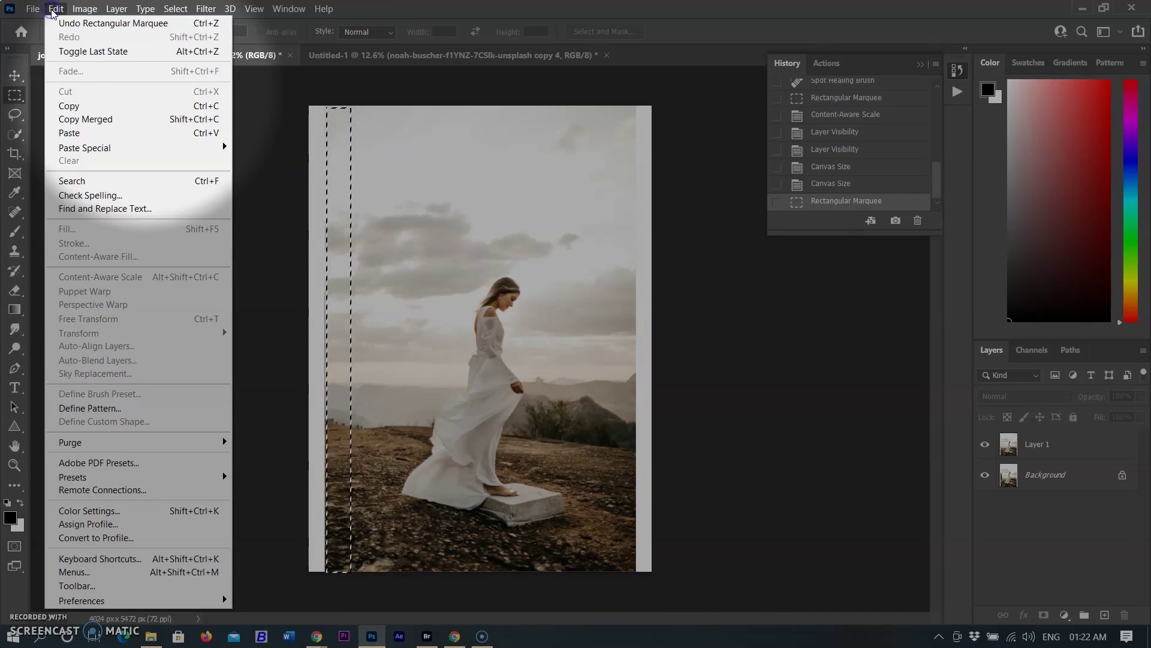
click(108, 209)
click(1087, 443)
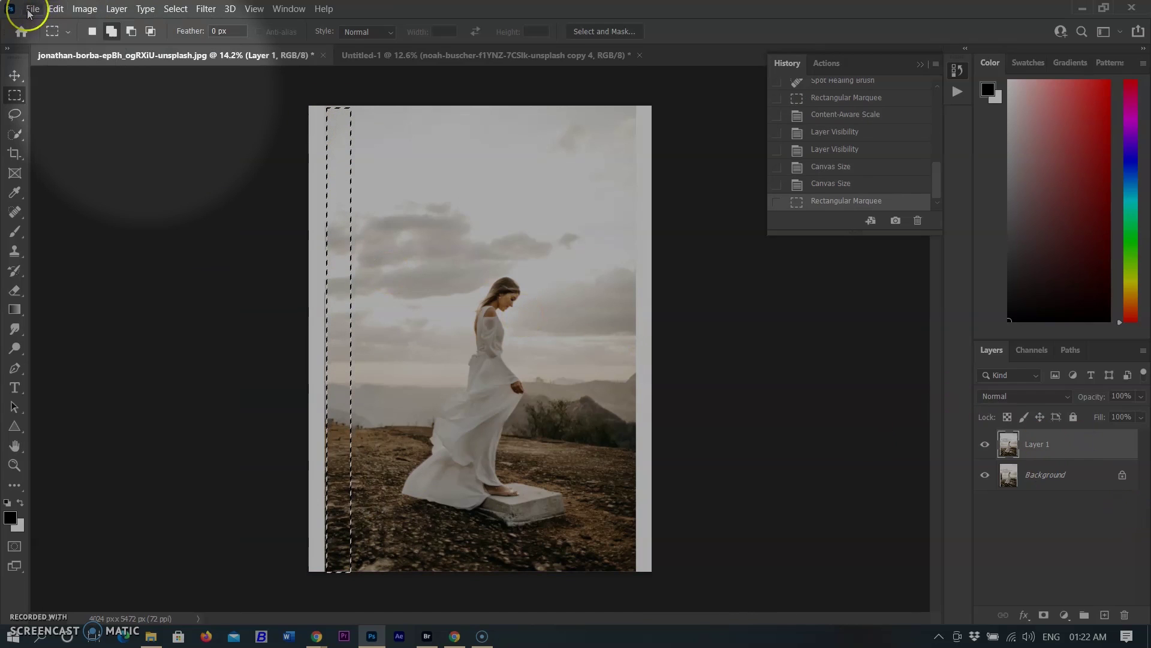
click(56, 9)
click(111, 276)
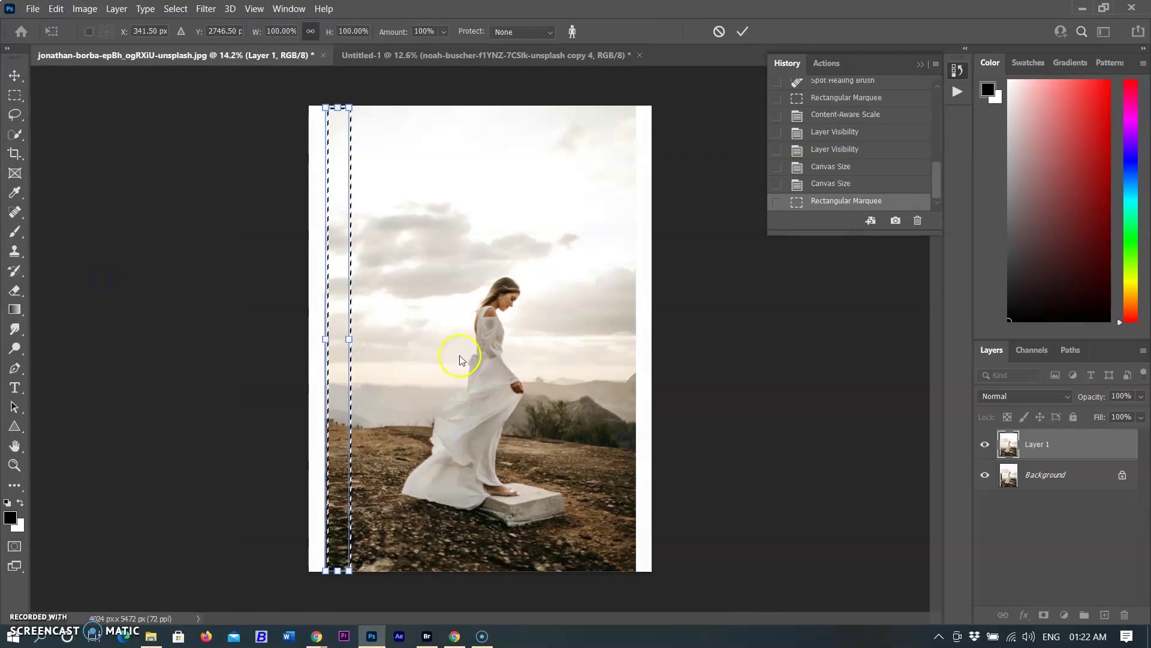
drag(327, 339, 310, 339)
click(743, 31)
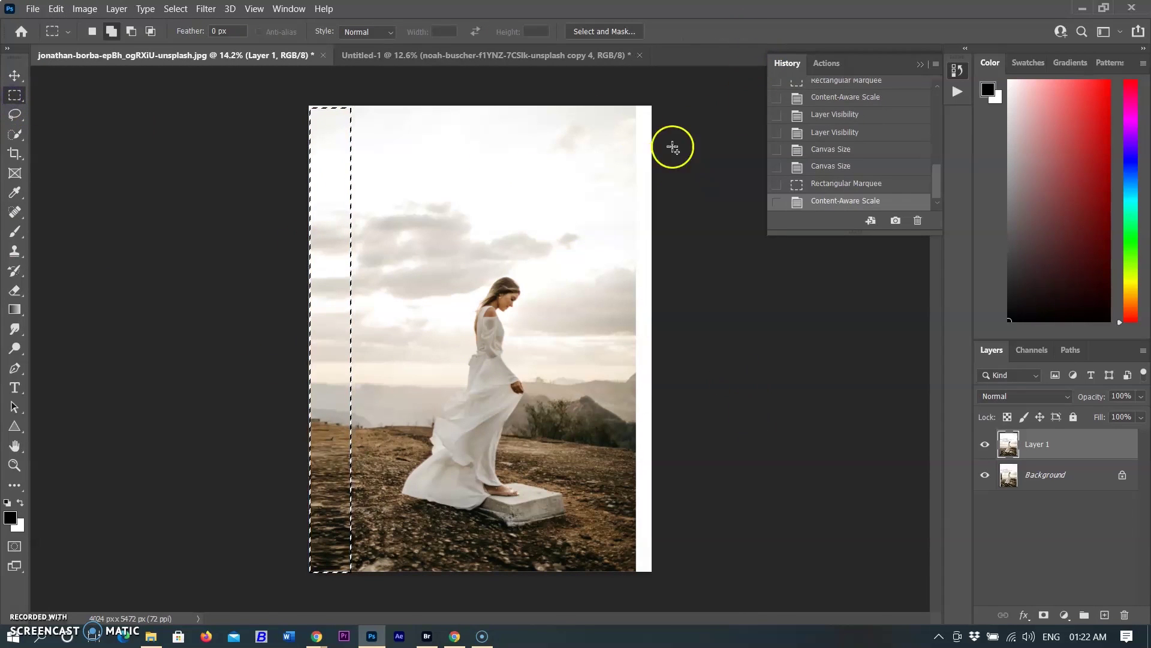
Select a right-edge strip, start Content-Aware Scale, cancel it, and deselect
drag(616, 105, 637, 572)
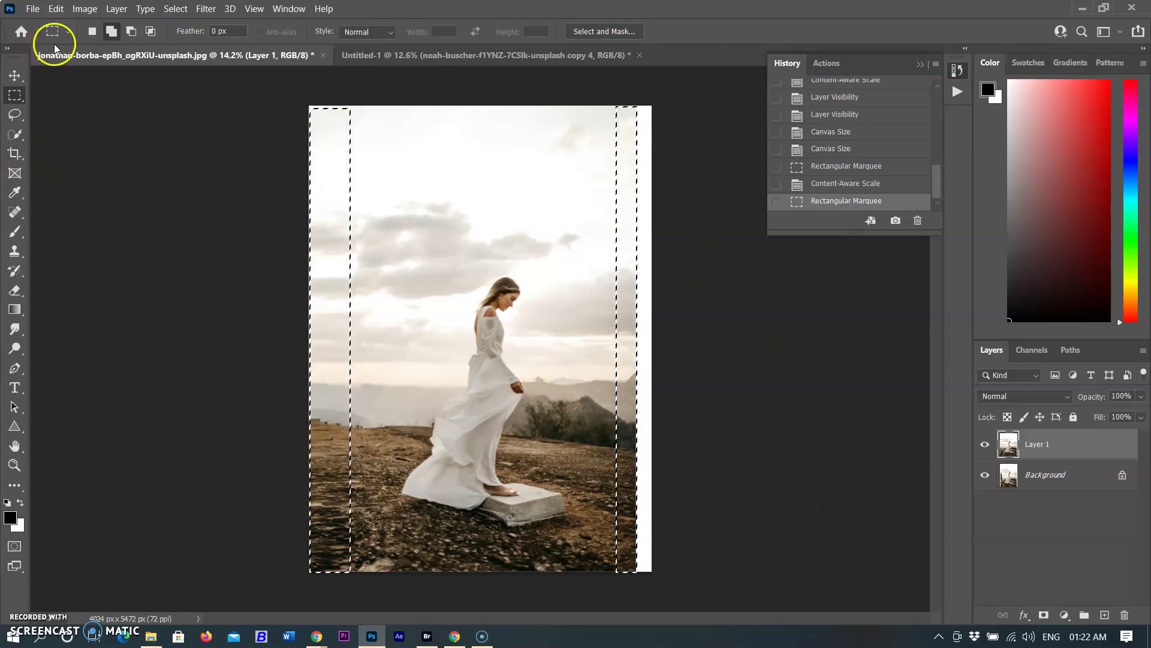
click(56, 9)
click(99, 276)
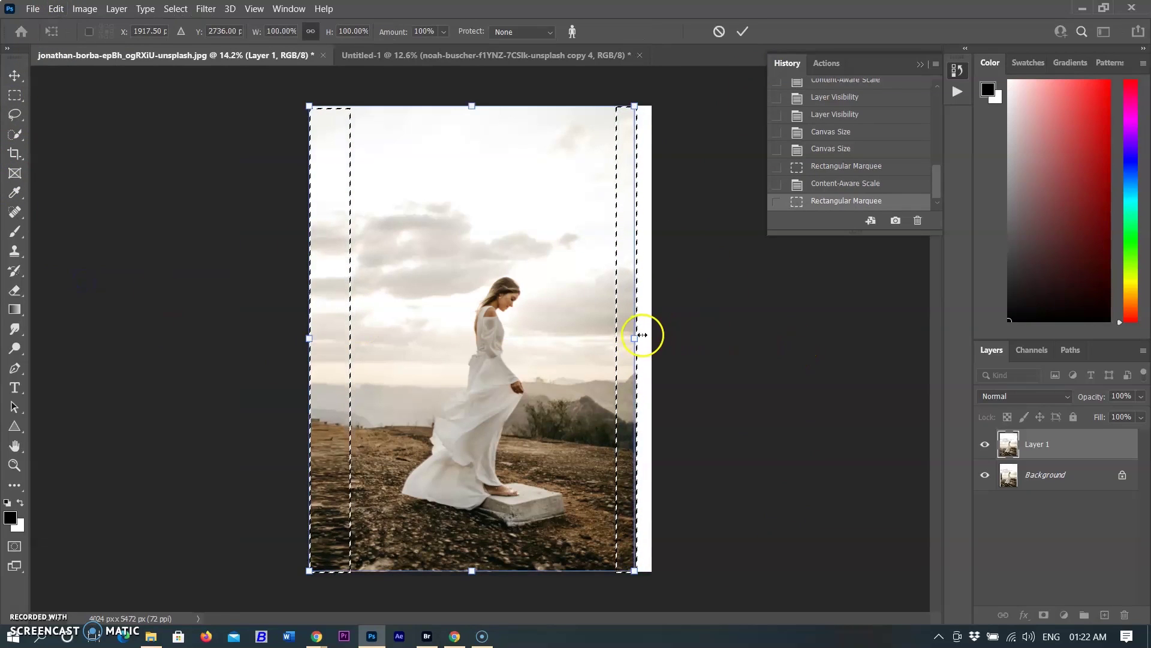
click(719, 31)
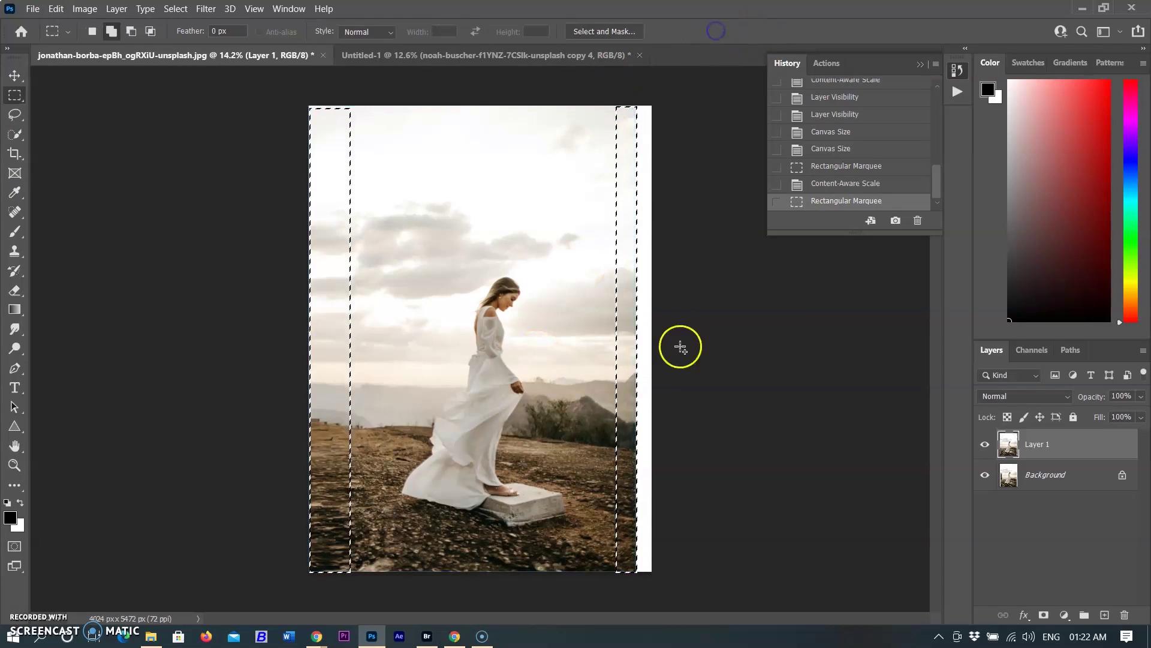
key(ctrl+d)
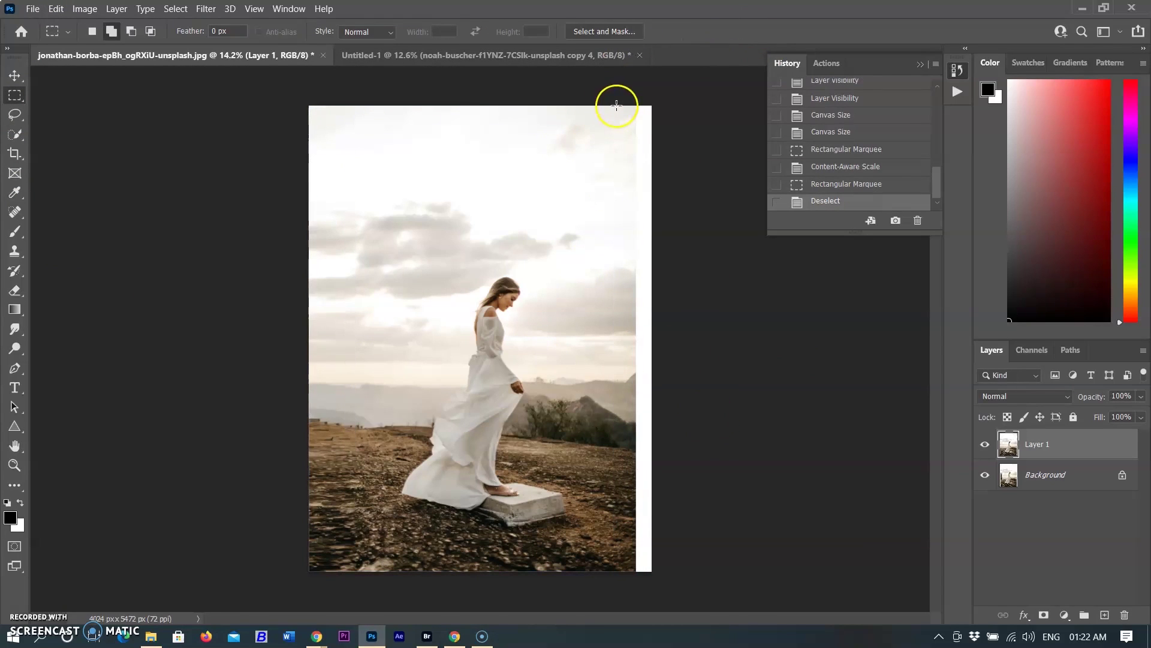
Marquee a right-edge strip and Content-Aware Scale it to 180.77% width over the white margin
drag(632, 446, 635, 577)
click(56, 9)
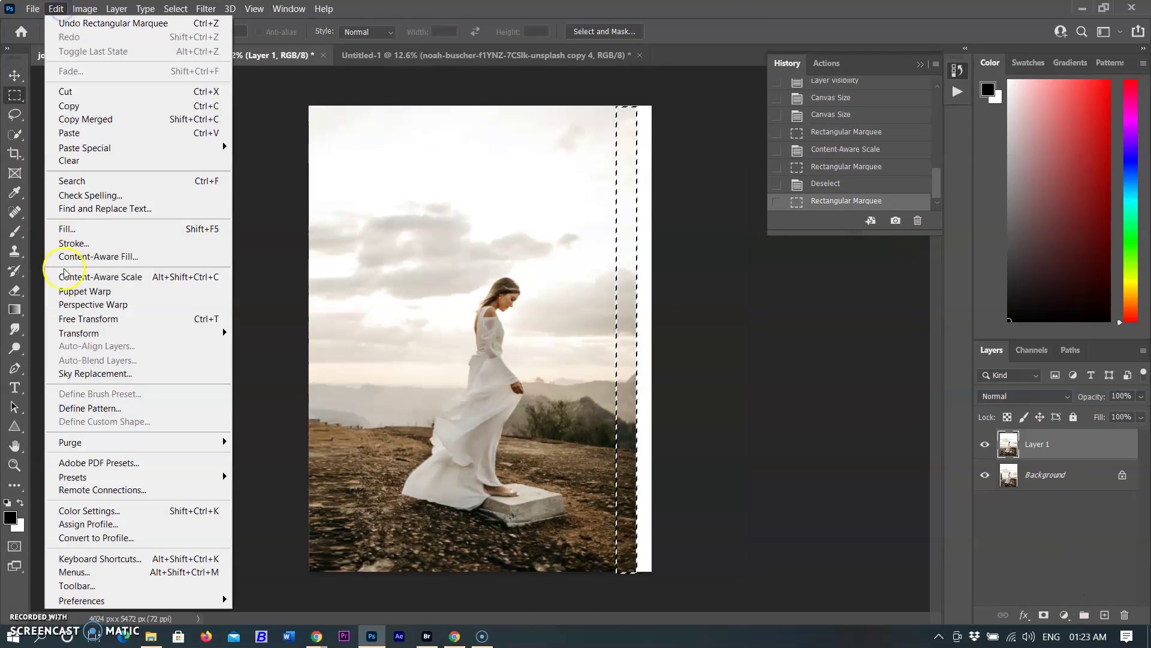
click(99, 276)
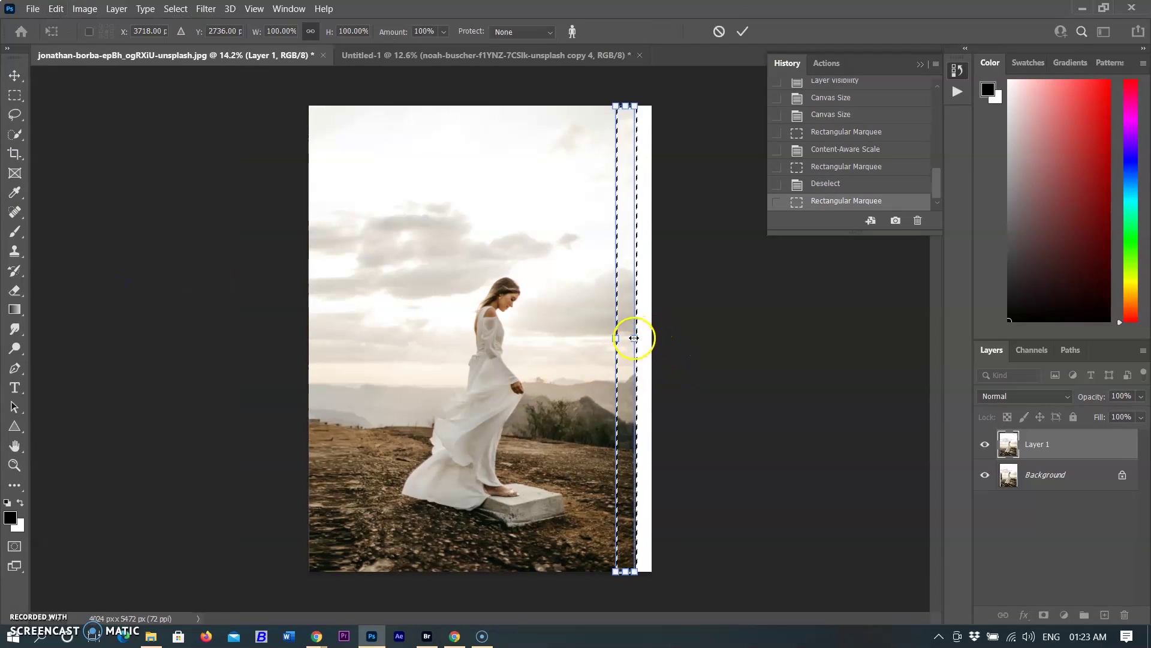
drag(634, 337, 651, 338)
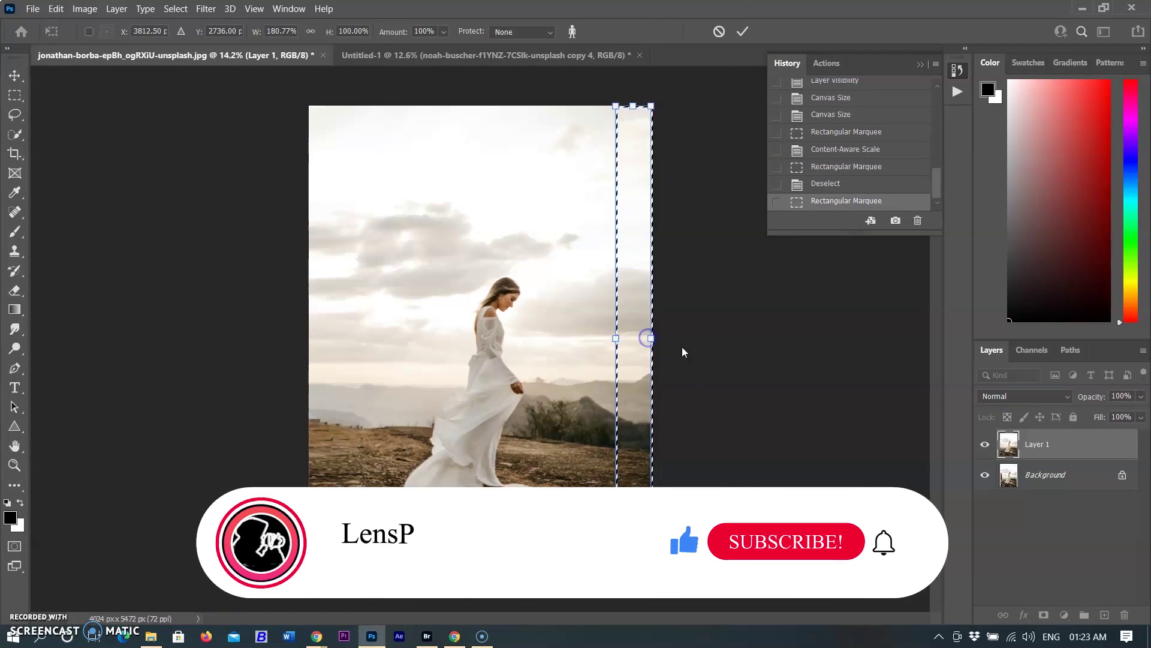